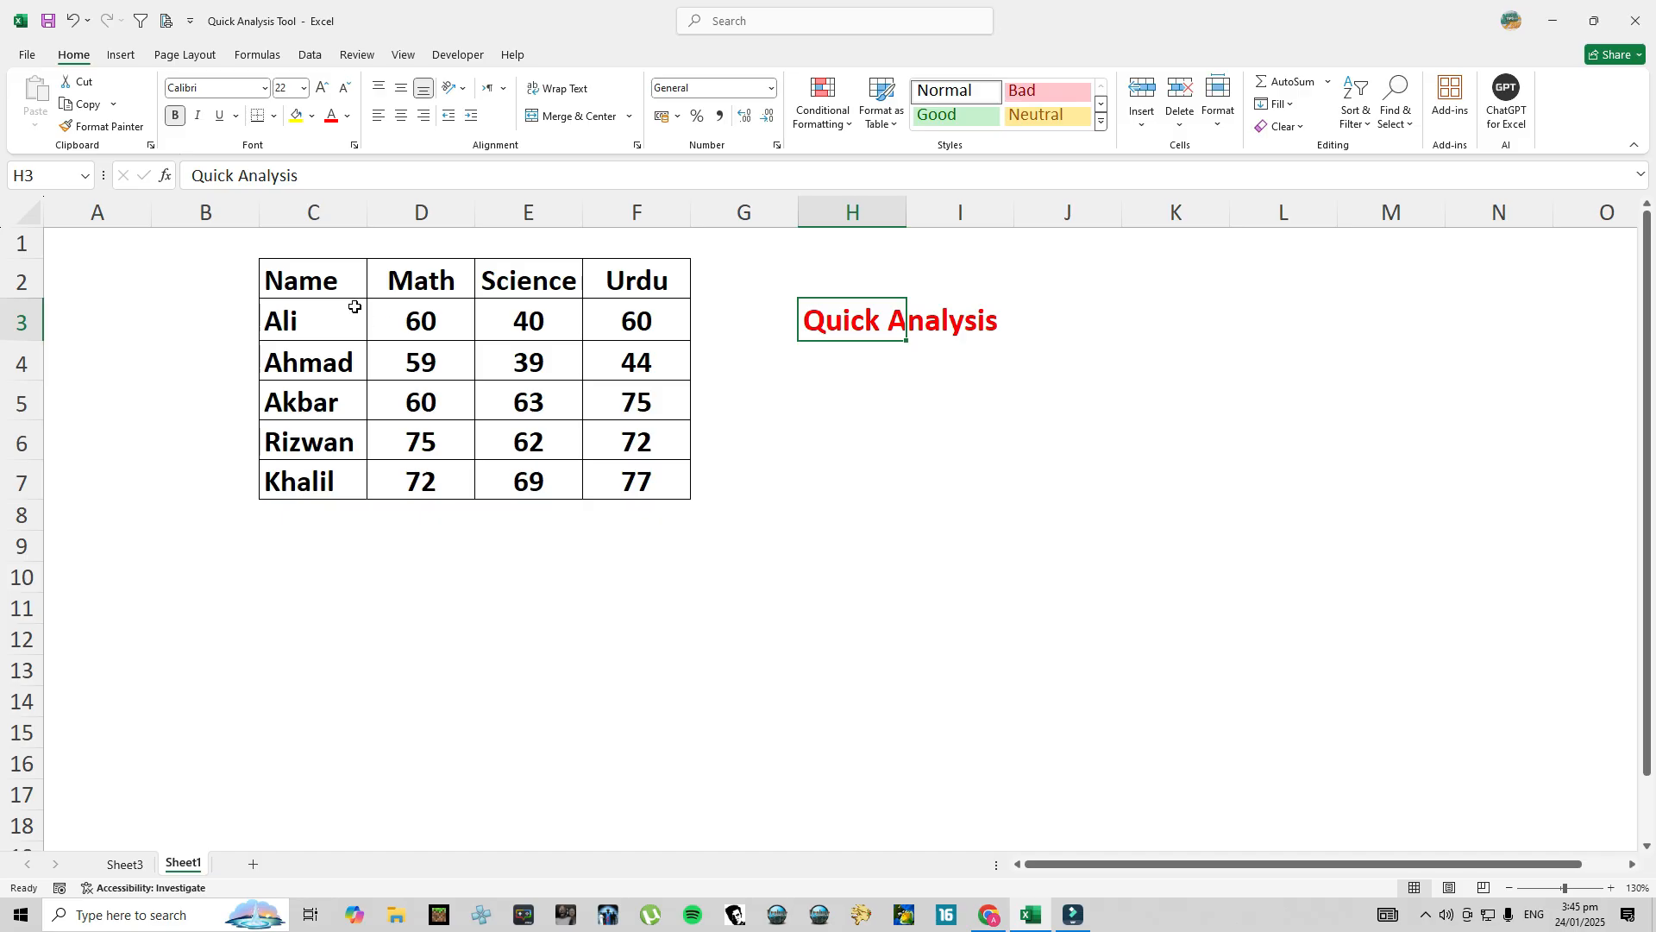
# Try Icon Set conditional formatting on the marks table C2:F7 through Quick Analysis, and undo it.
pyautogui.moveTo(304, 283); pyautogui.dragTo(624, 485)
pyautogui.click(703, 512)
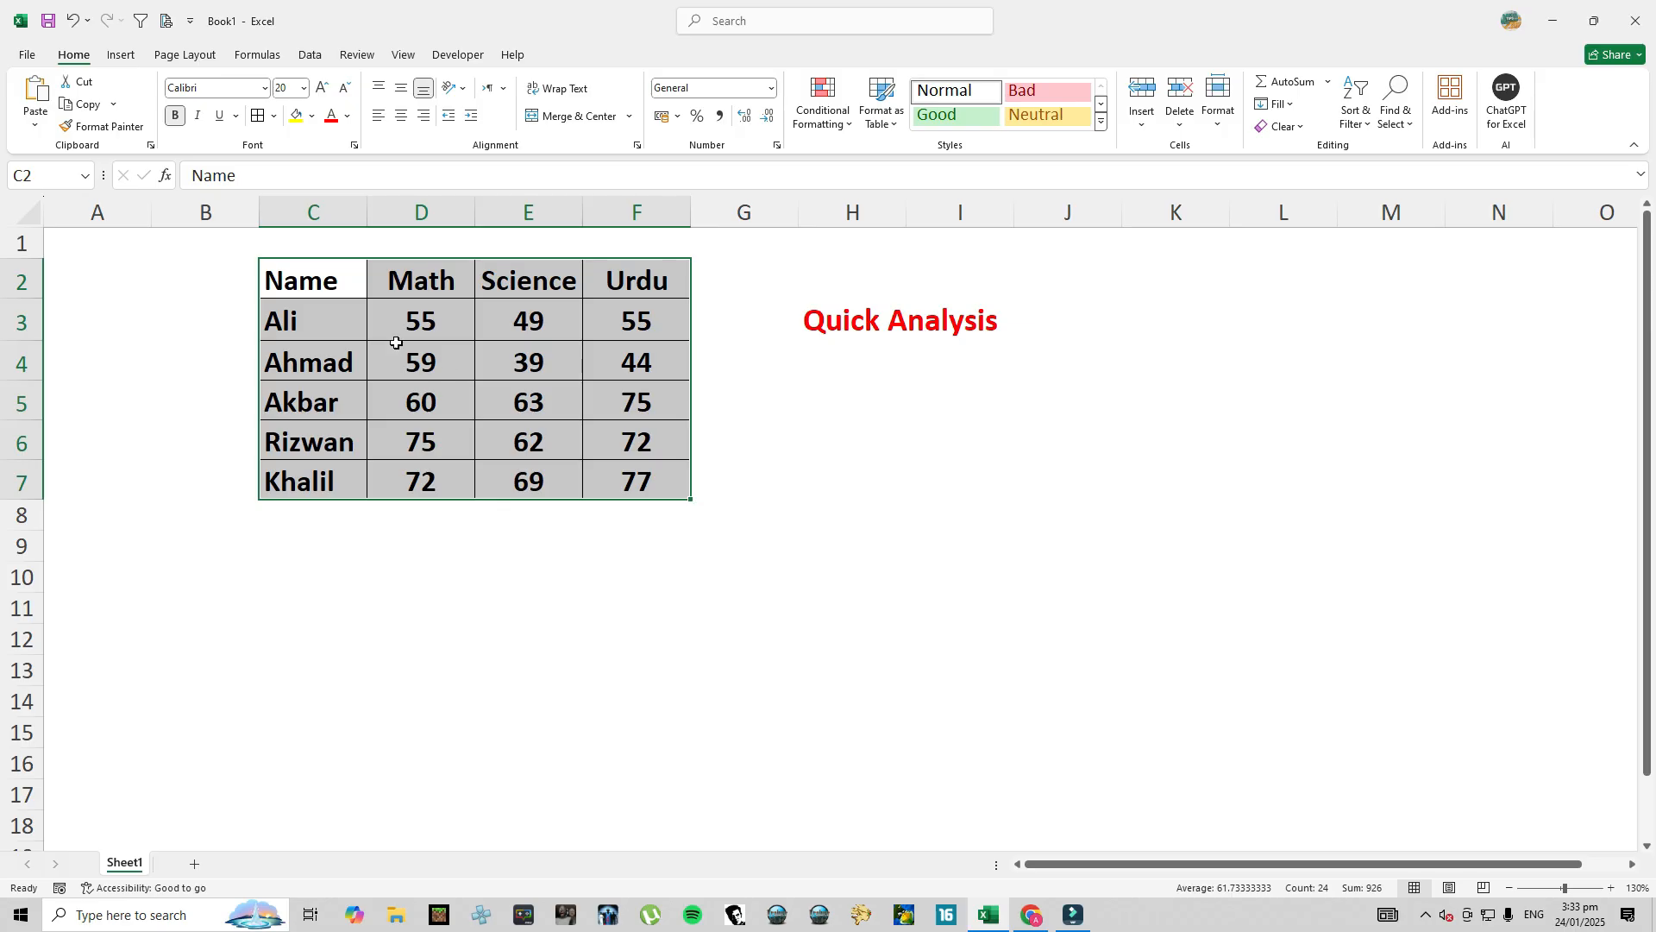
pyautogui.moveTo(328, 280); pyautogui.dragTo(636, 473)
pyautogui.moveTo(636, 475); pyautogui.dragTo(636, 475)
pyautogui.moveTo(343, 272); pyautogui.dragTo(647, 493)
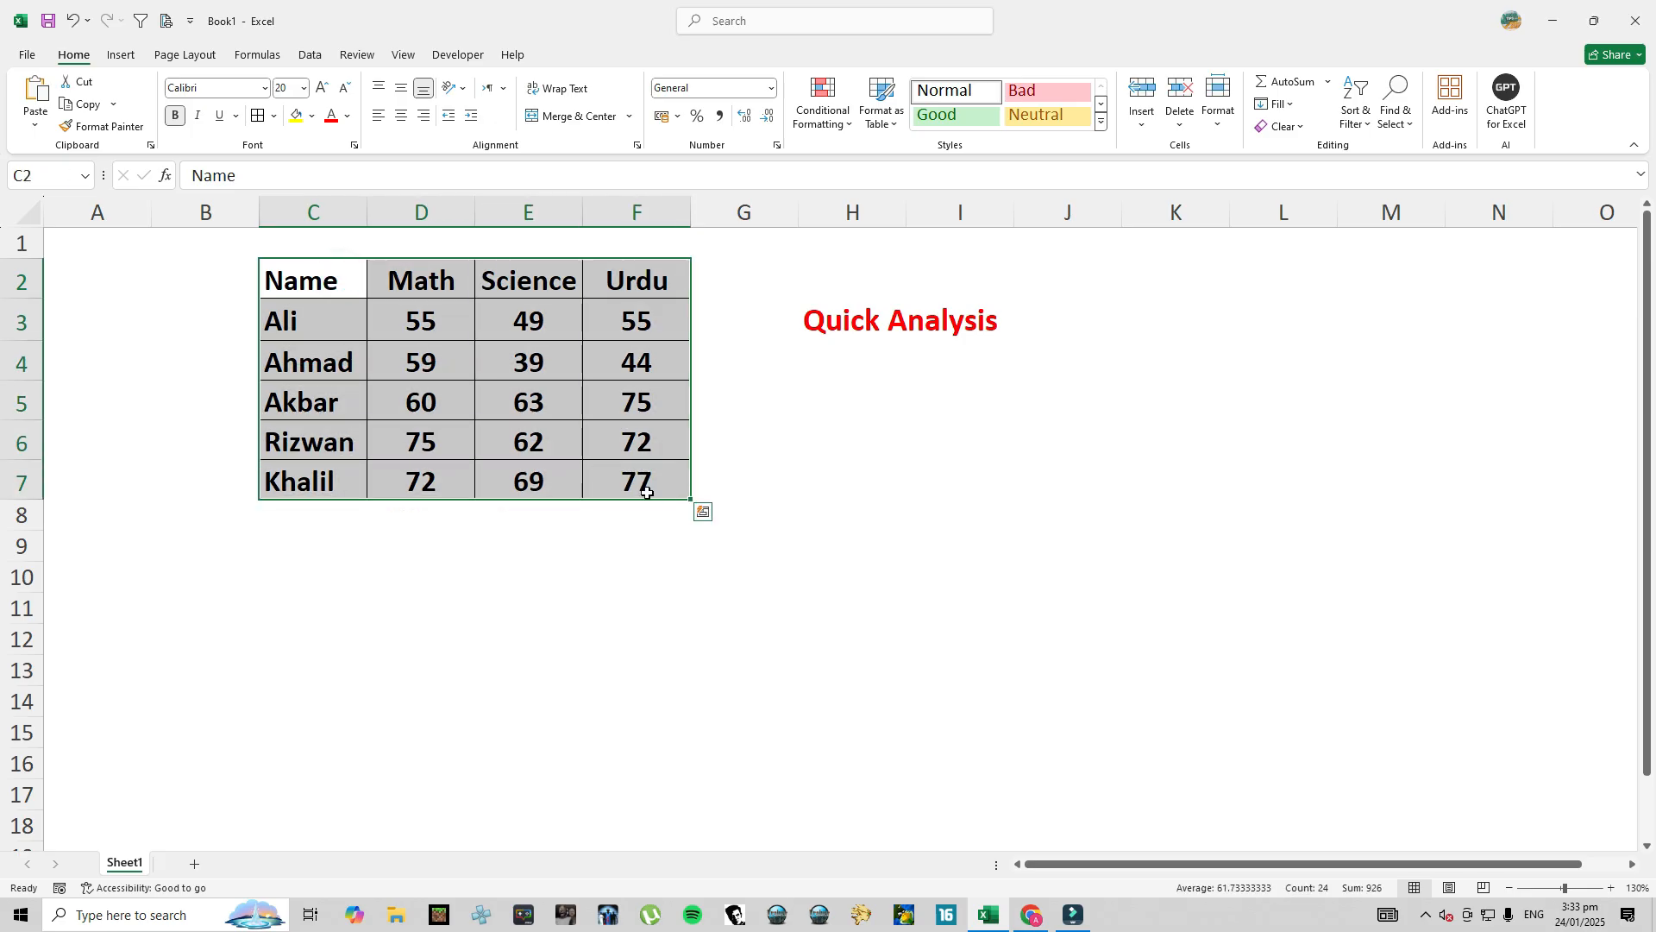
pyautogui.click(703, 515)
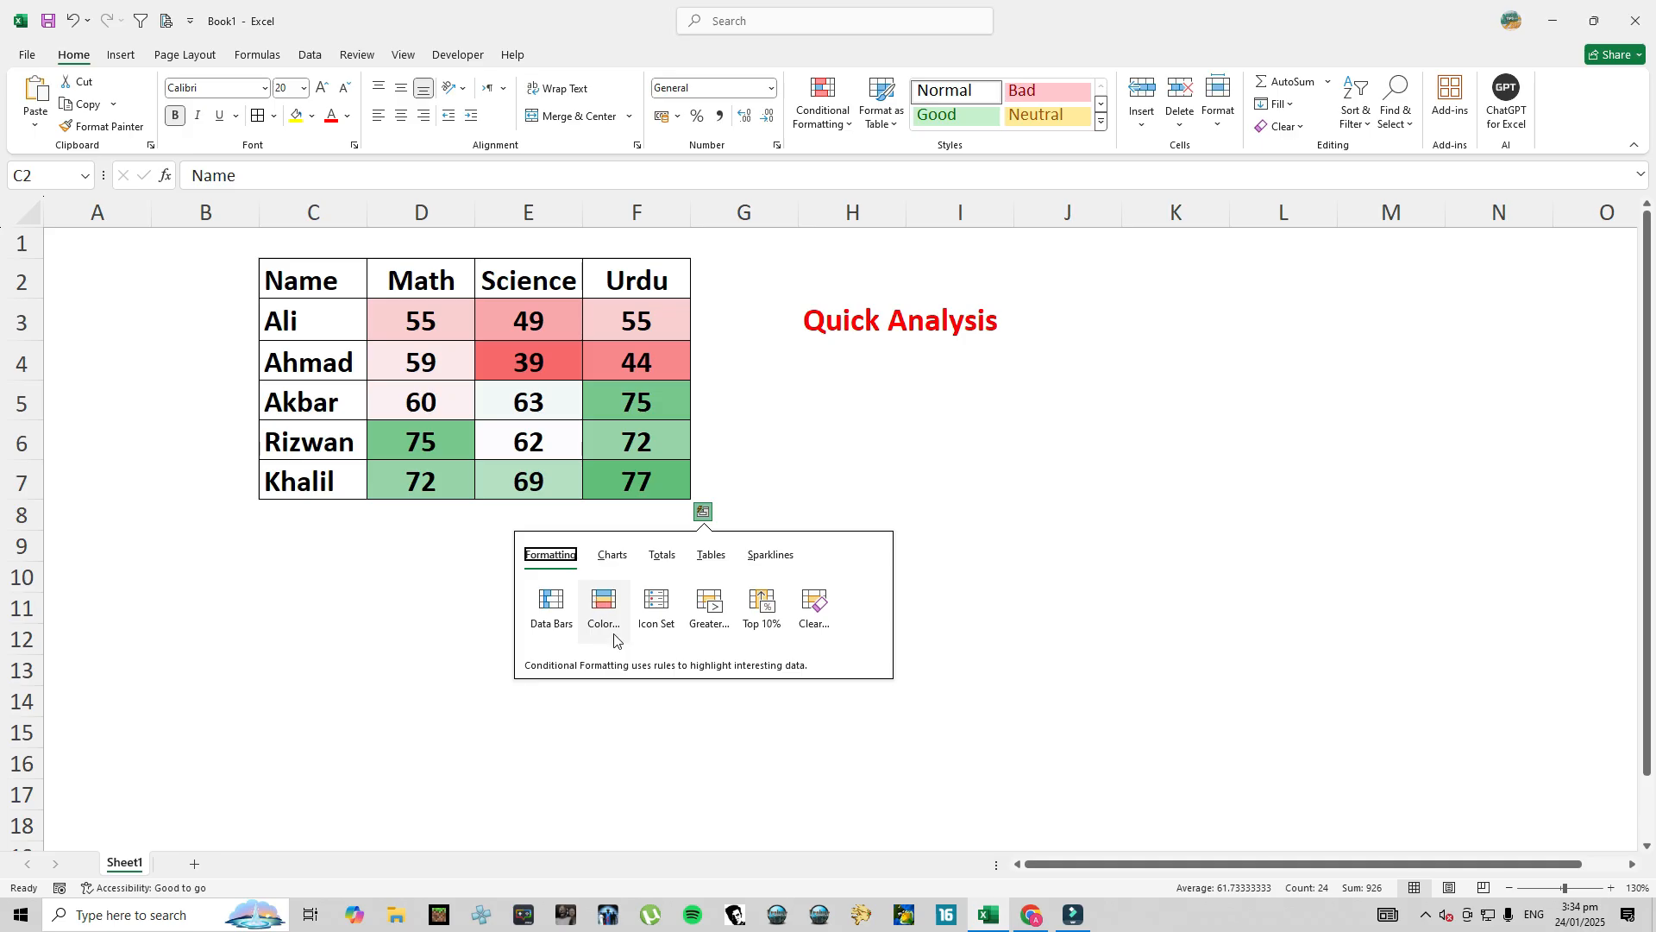
pyautogui.click(660, 606)
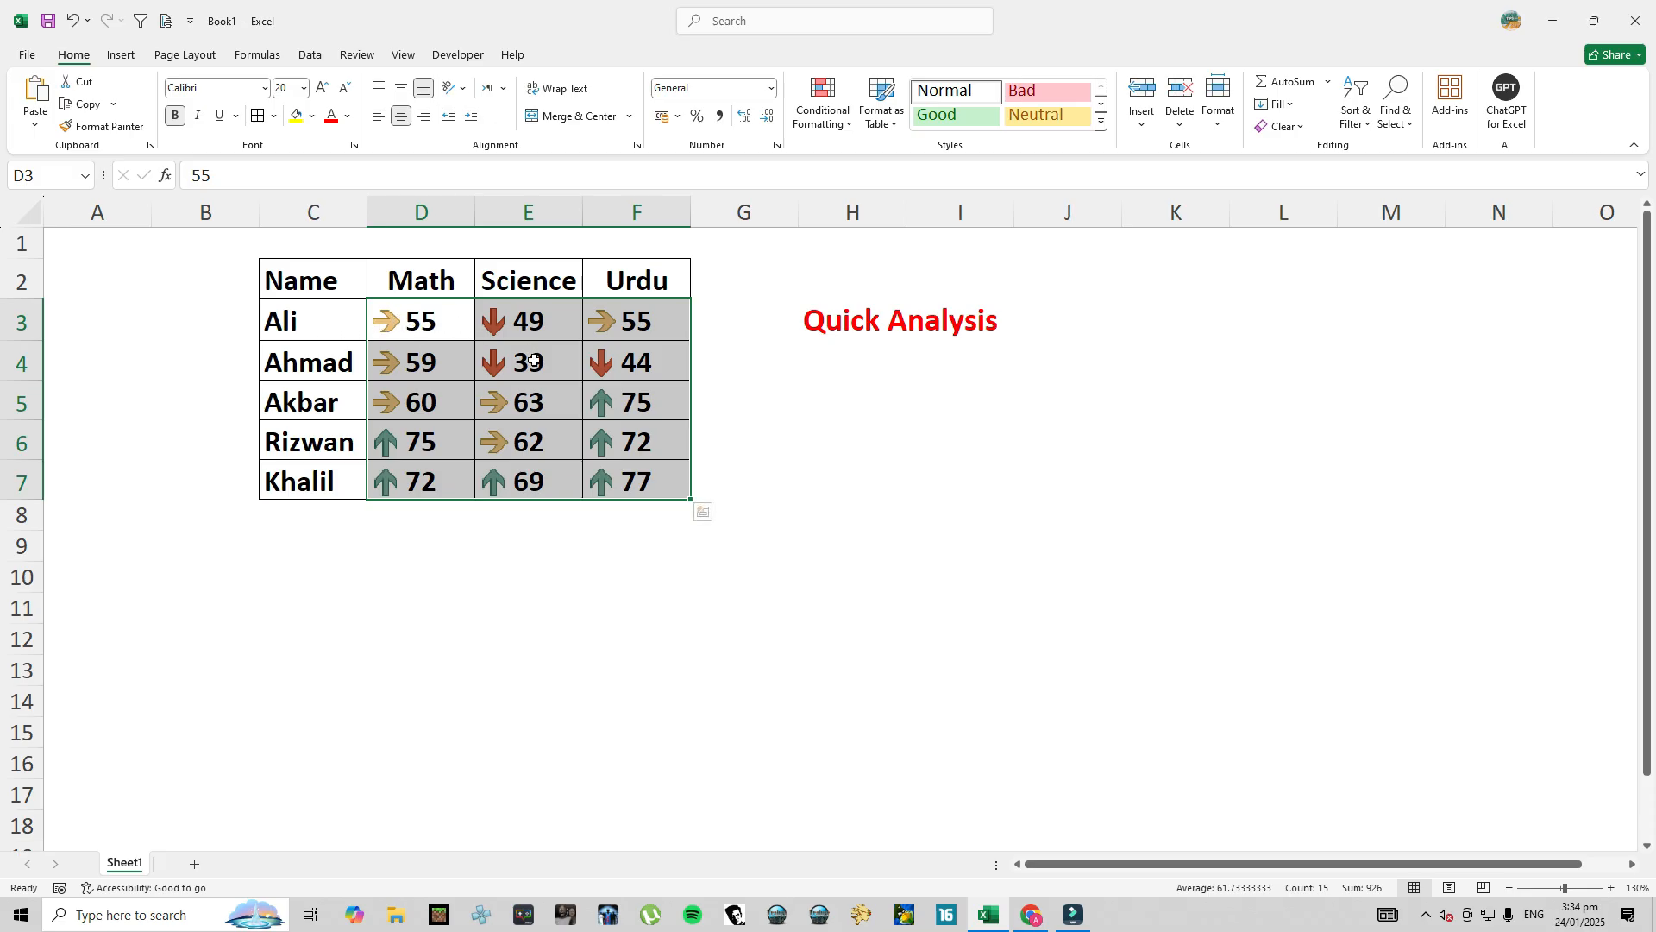
pyautogui.hotkey('ctrl', 'z')
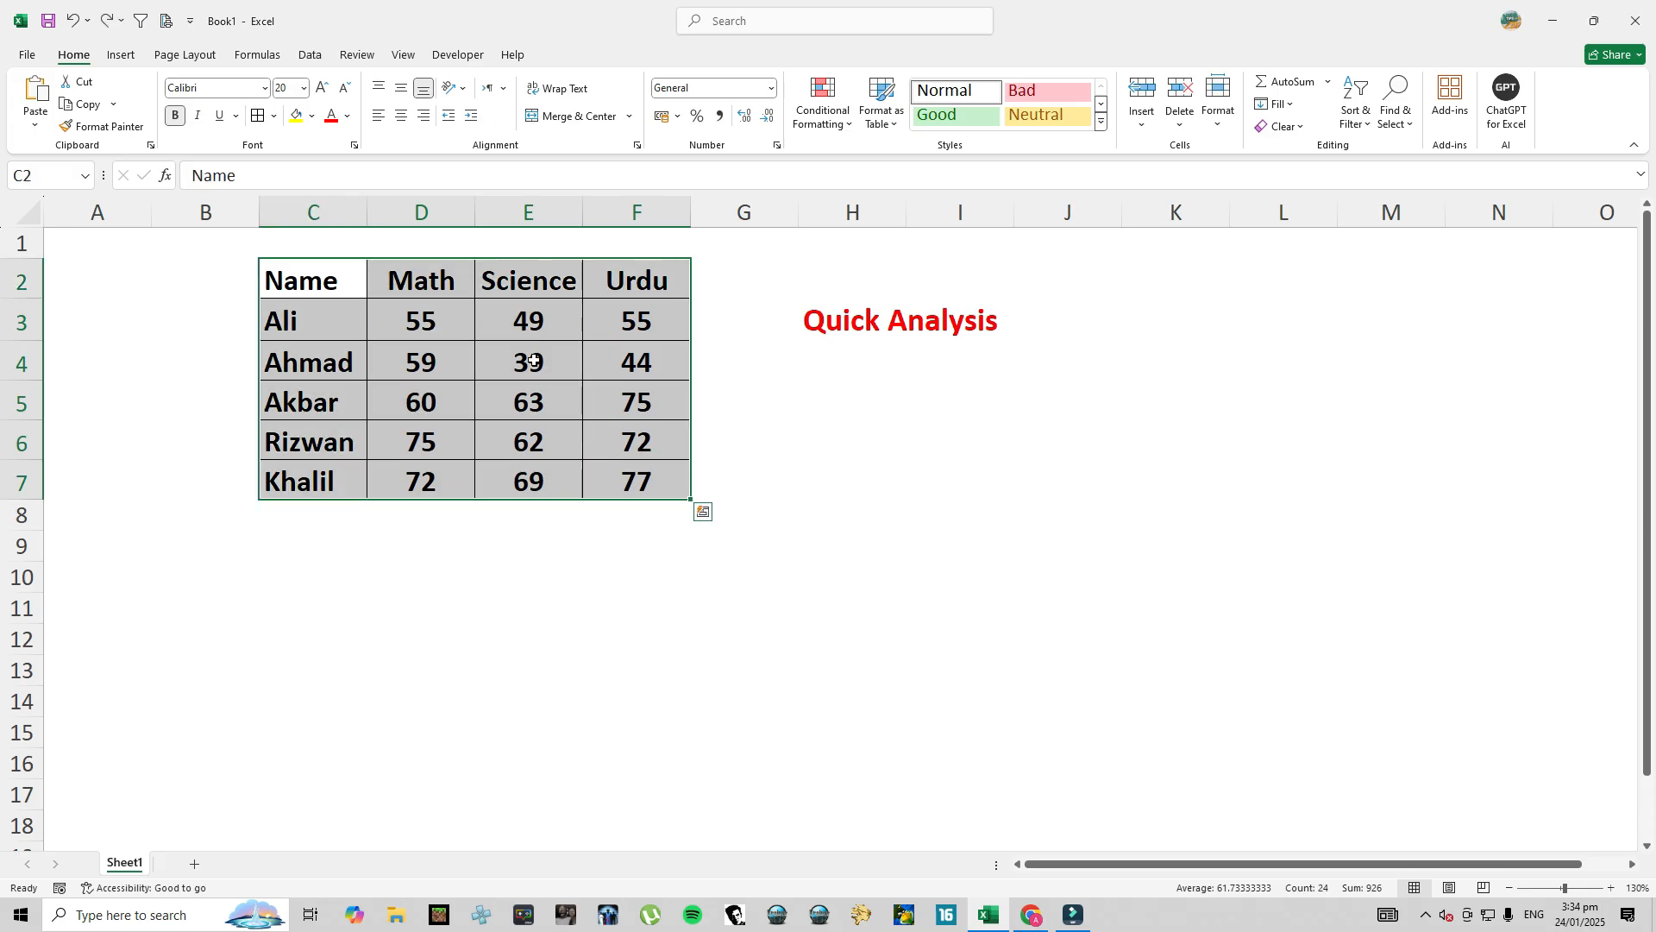
# Try a Greater Than 50 formatting rule on the marks with yellow and green fills, and cancel it.
pyautogui.click(703, 515)
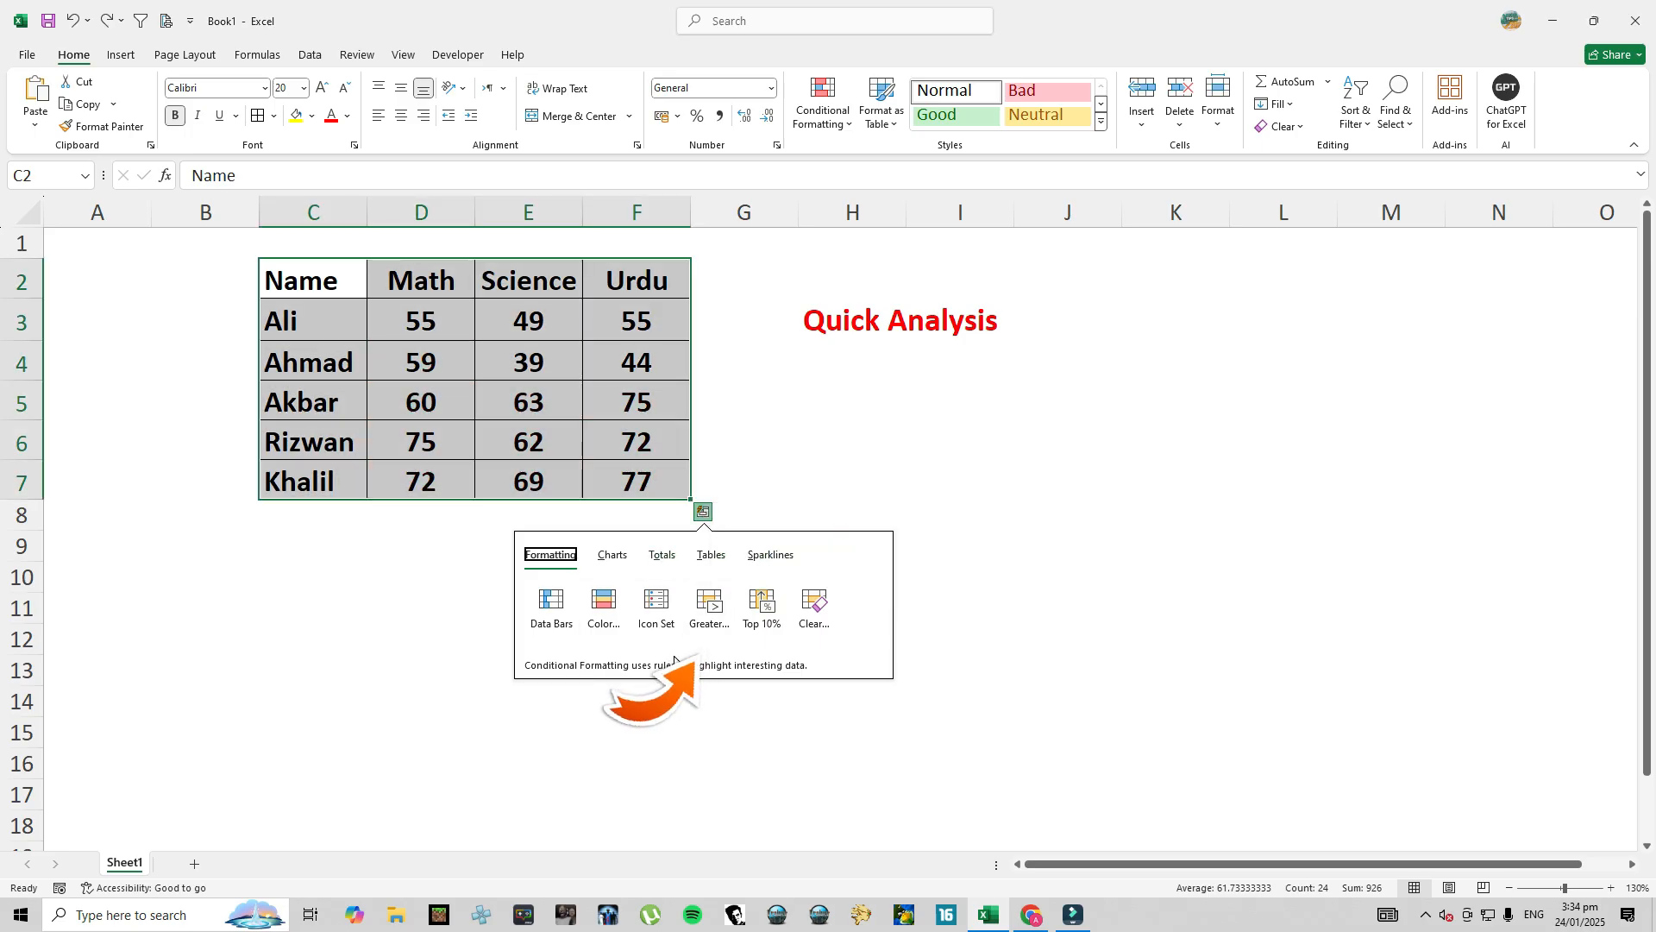
pyautogui.click(706, 613)
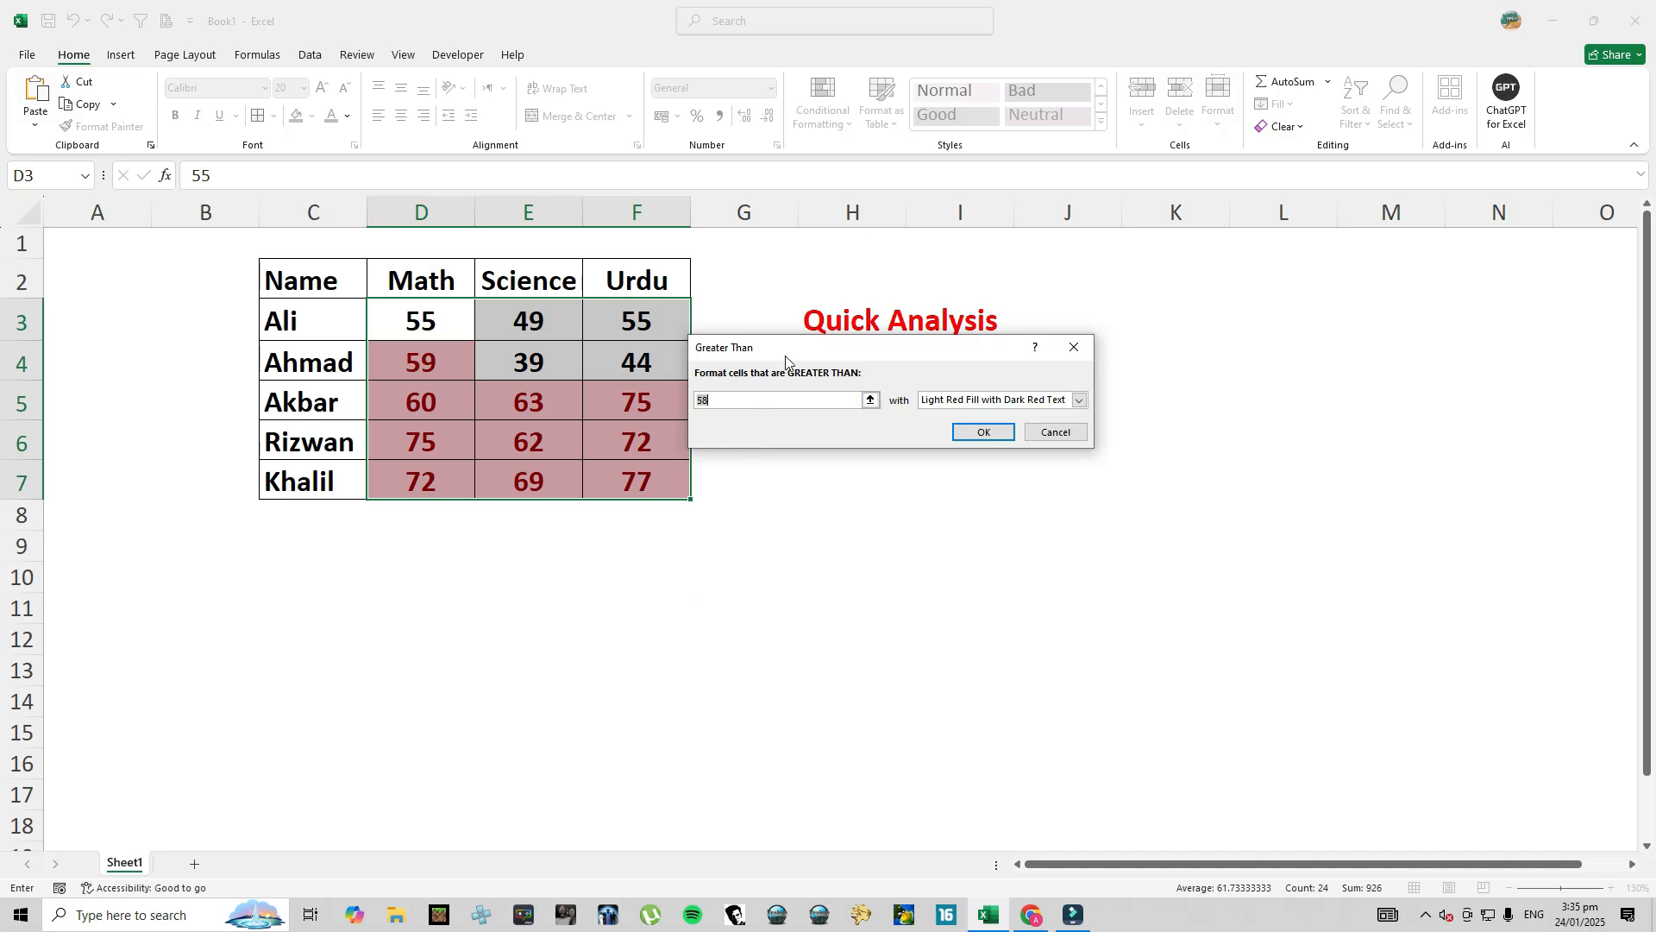
pyautogui.moveTo(786, 360); pyautogui.dragTo(855, 388)
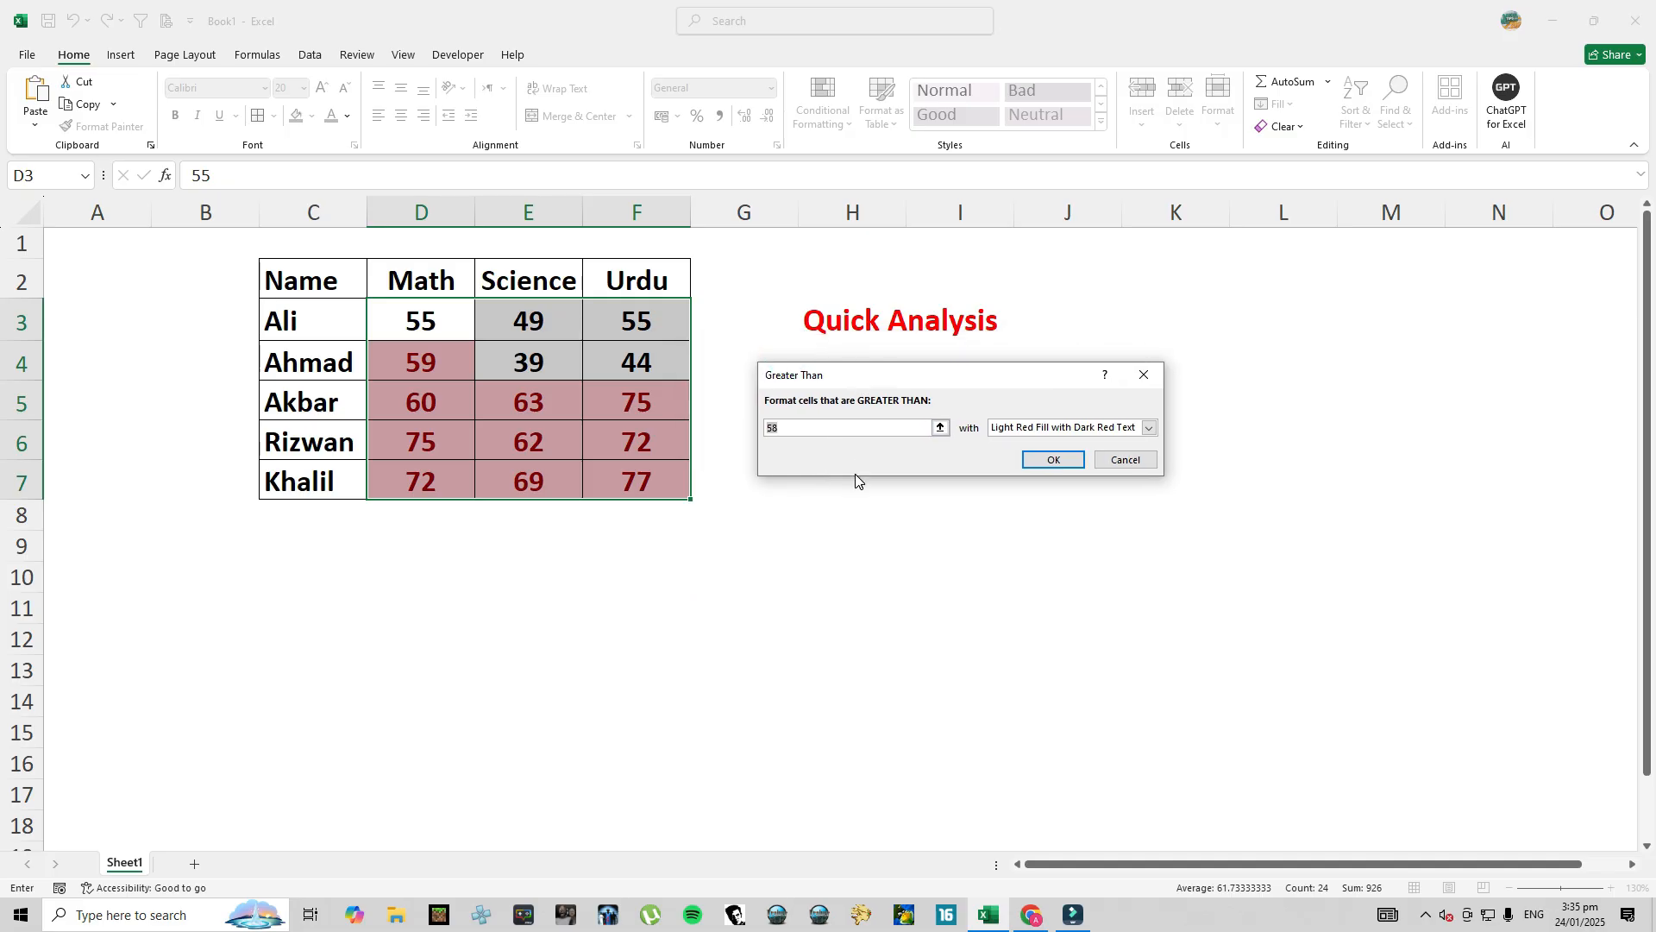
pyautogui.doubleClick(789, 428)
pyautogui.write('50')
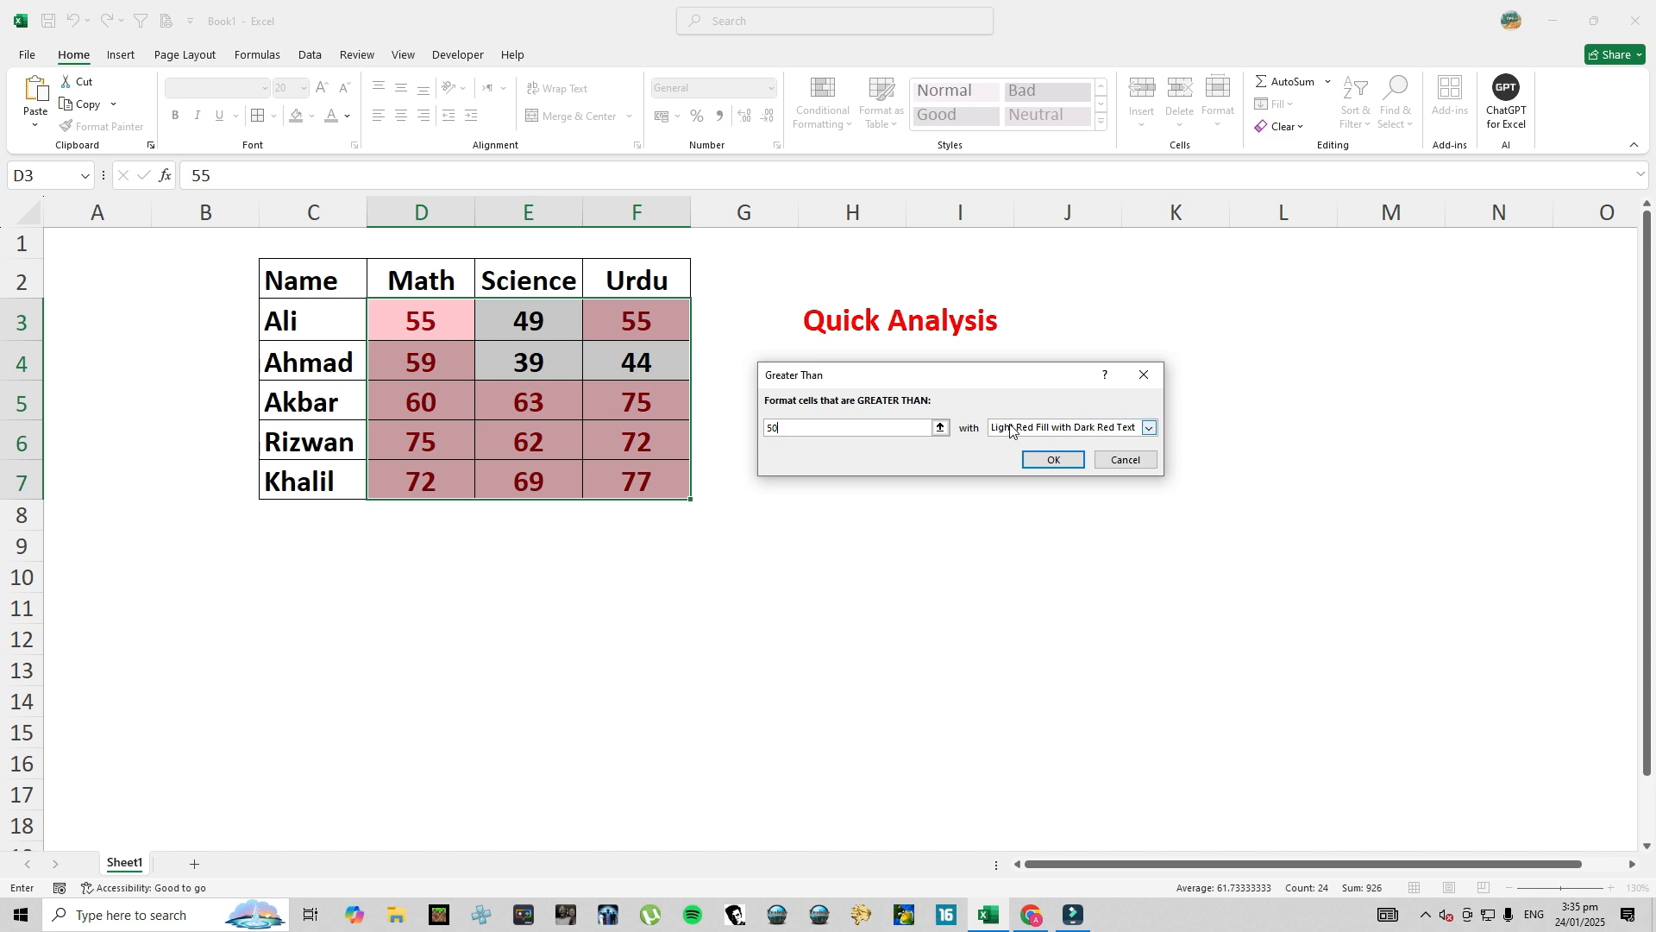
pyautogui.click(1056, 428)
pyautogui.click(1047, 455)
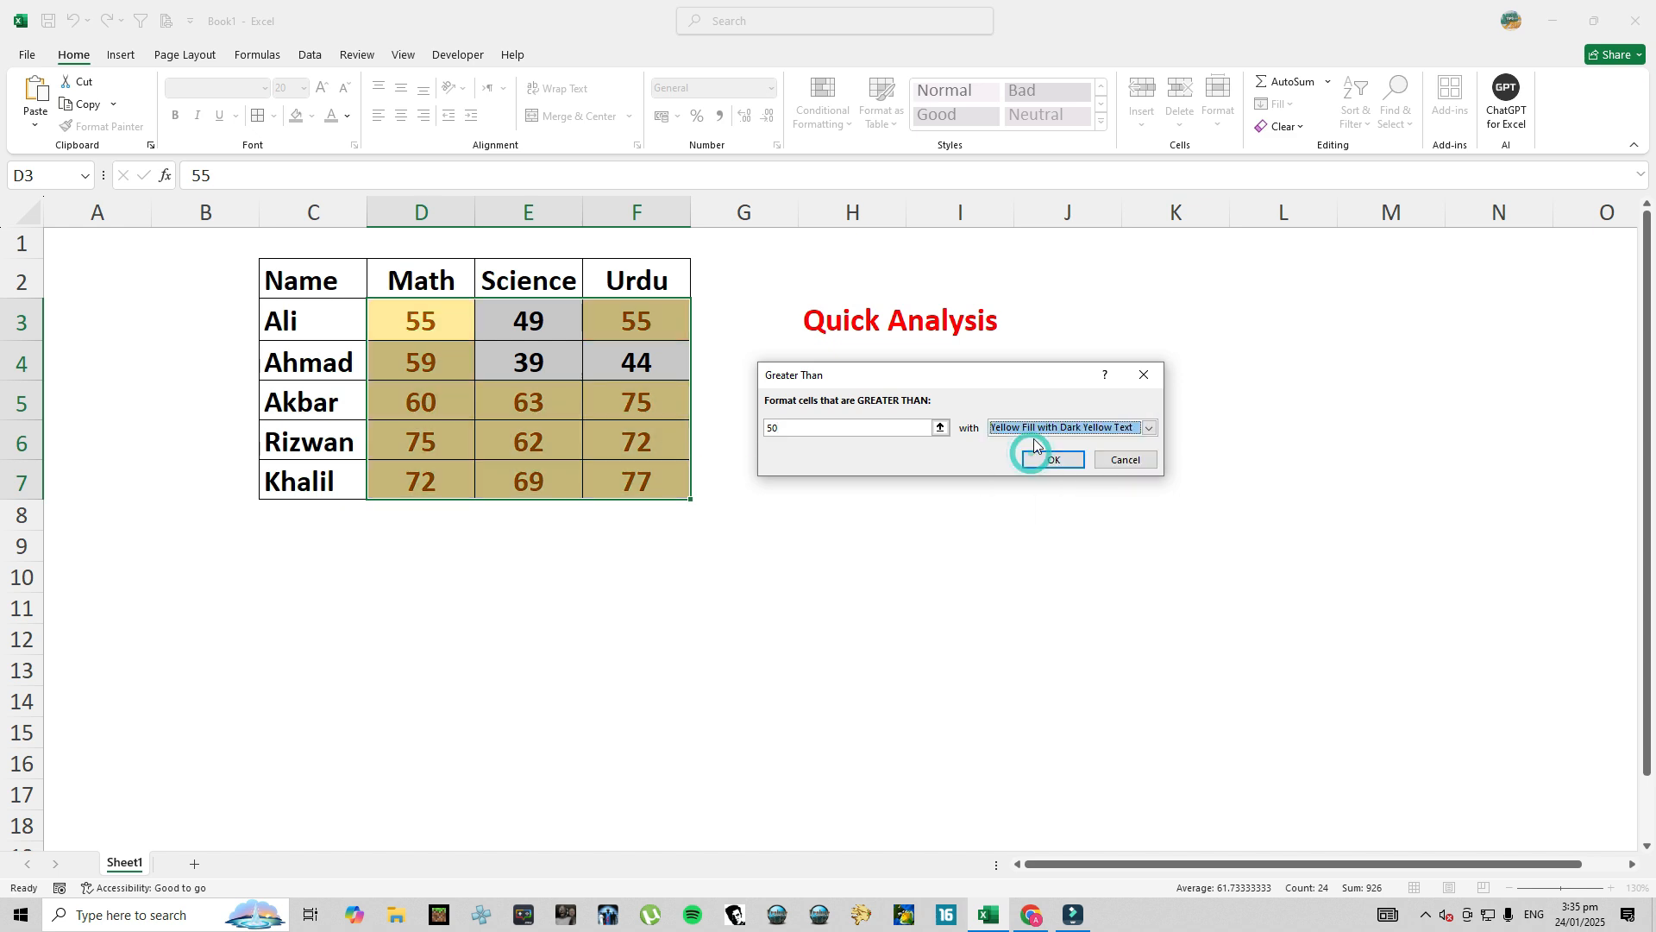
pyautogui.click(1044, 428)
pyautogui.click(1052, 466)
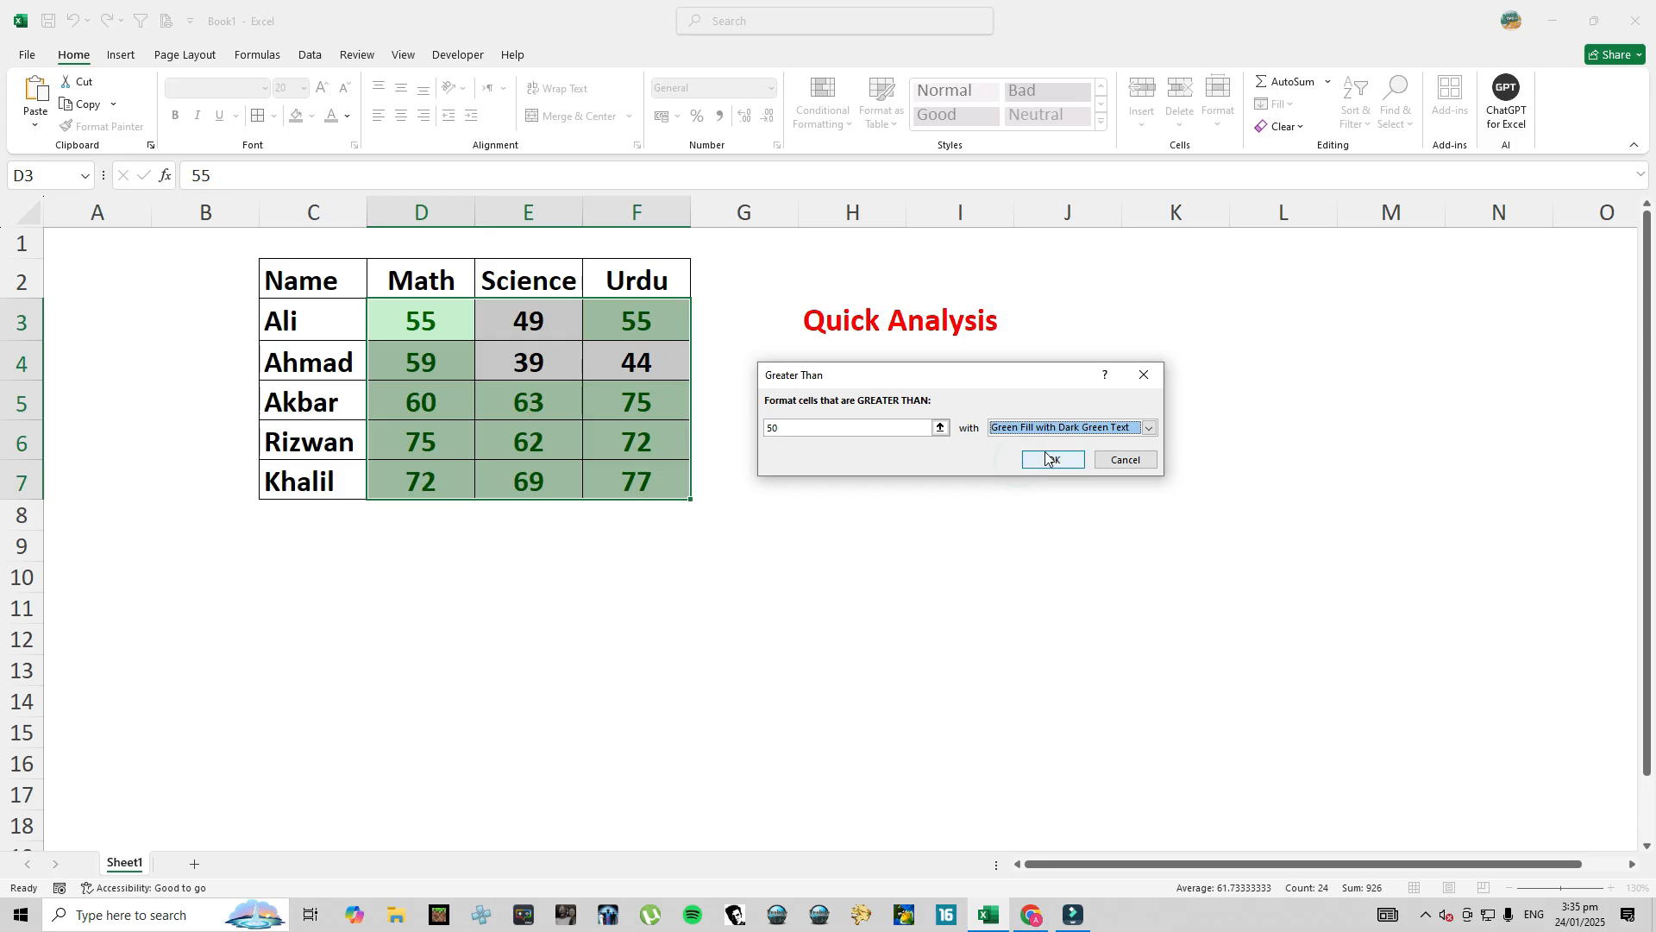
pyautogui.click(1120, 459)
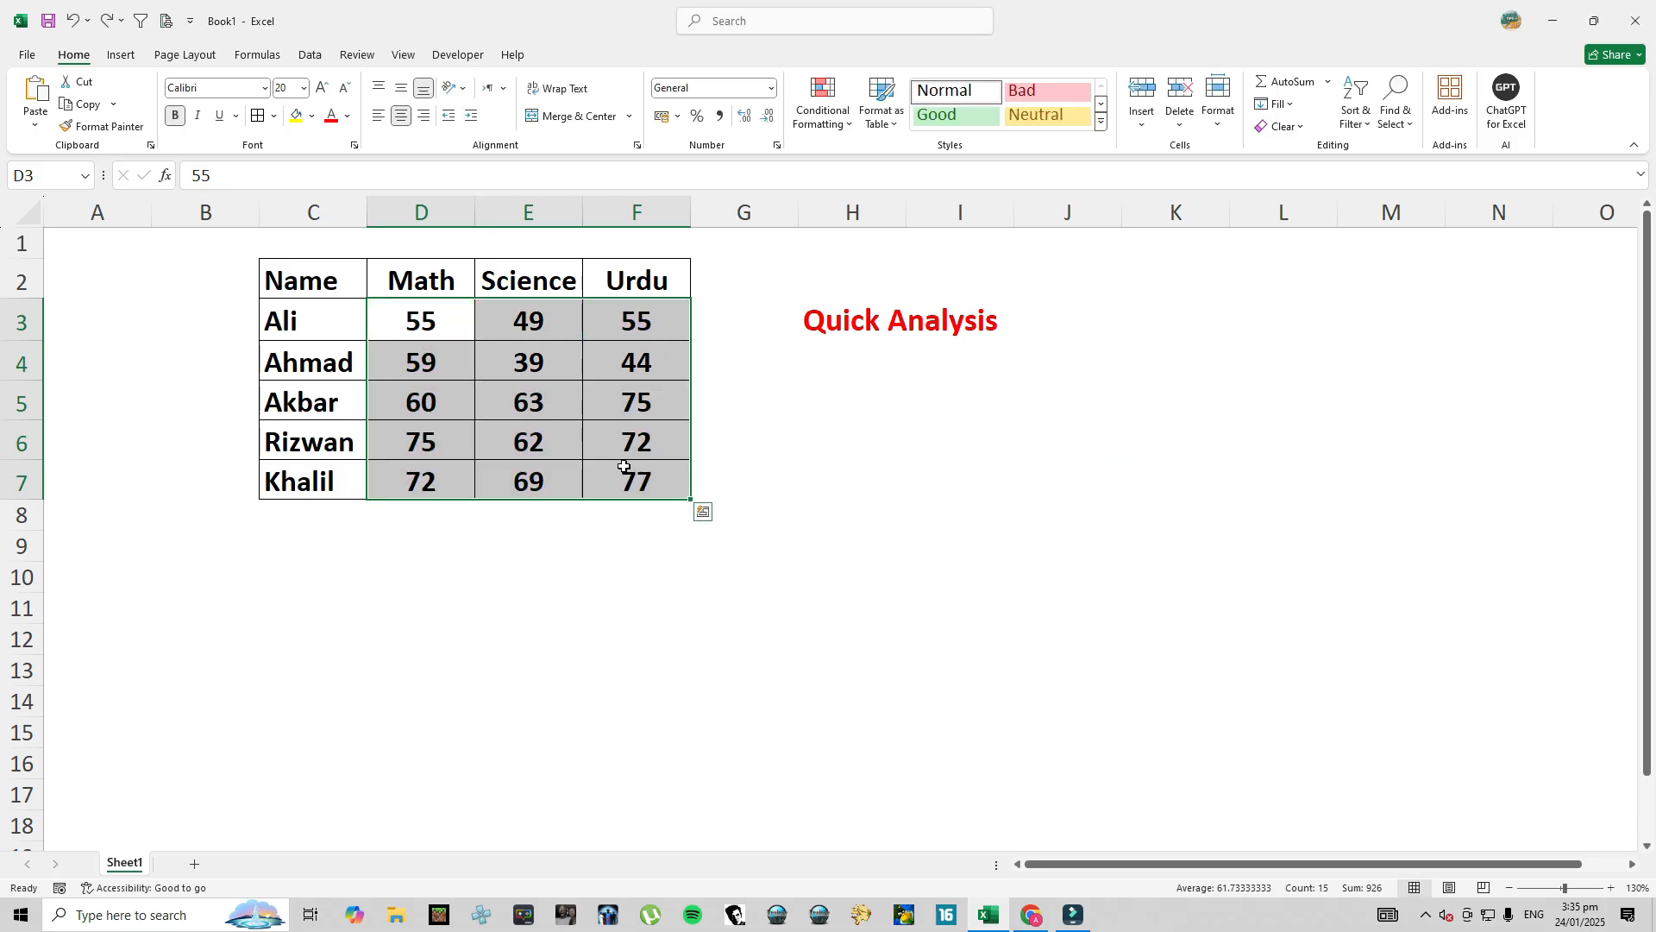
# Browse the recommended charts for the marks, including the additional chart types and the stacked column preview.
pyautogui.click(703, 514)
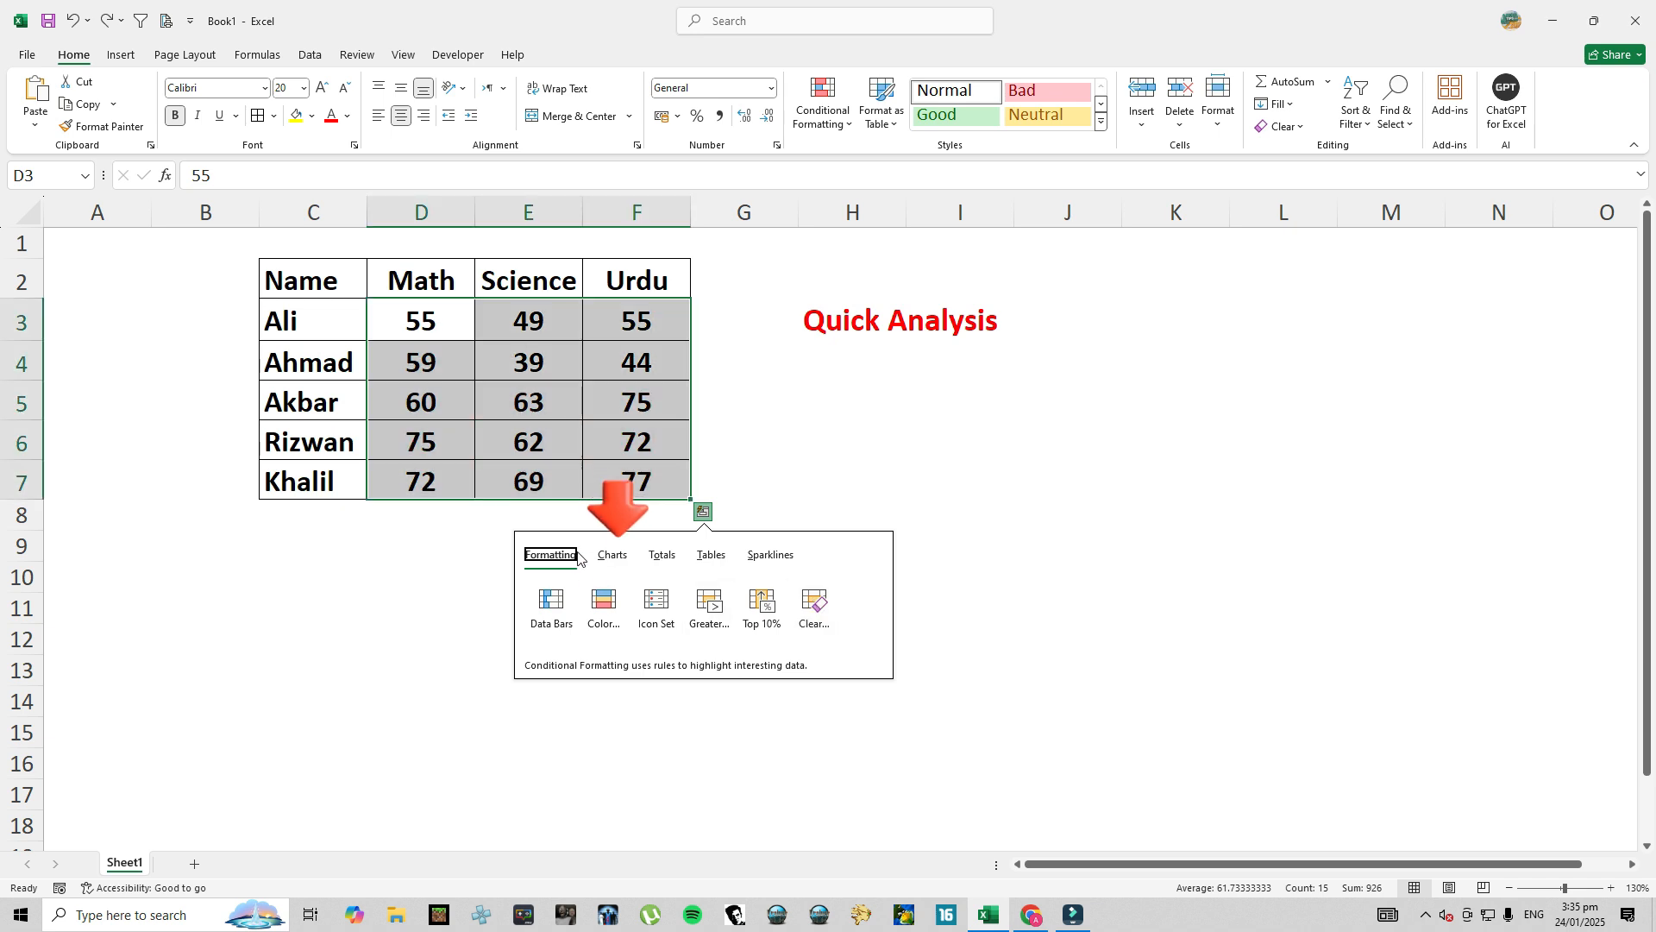
pyautogui.click(613, 556)
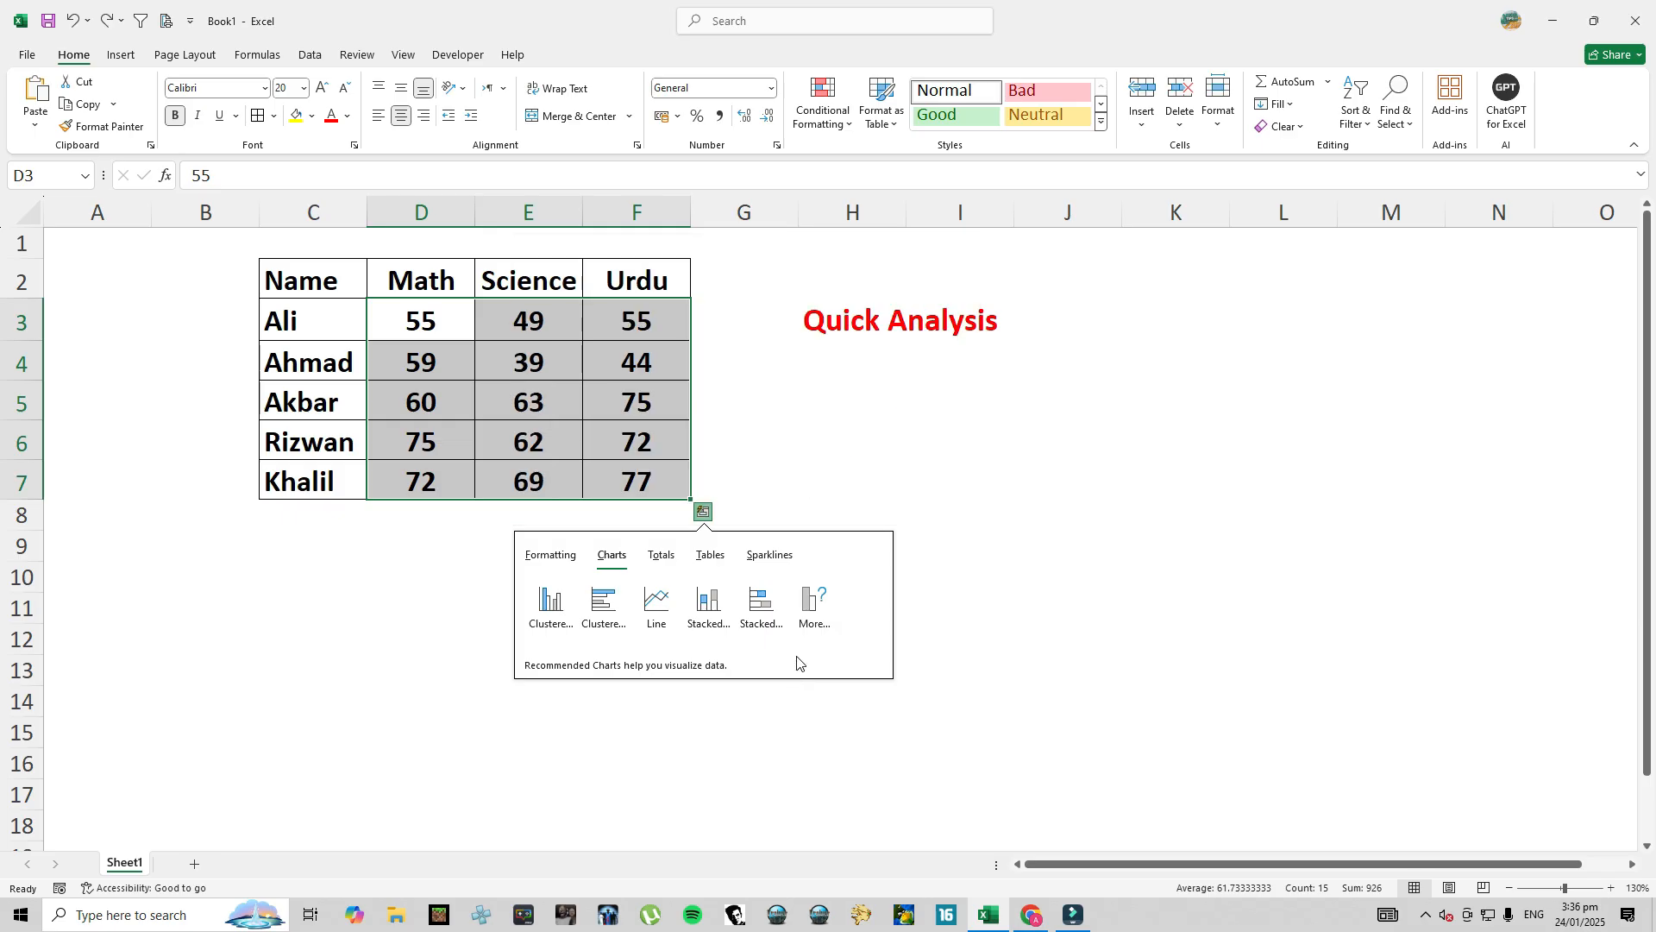
pyautogui.click(813, 608)
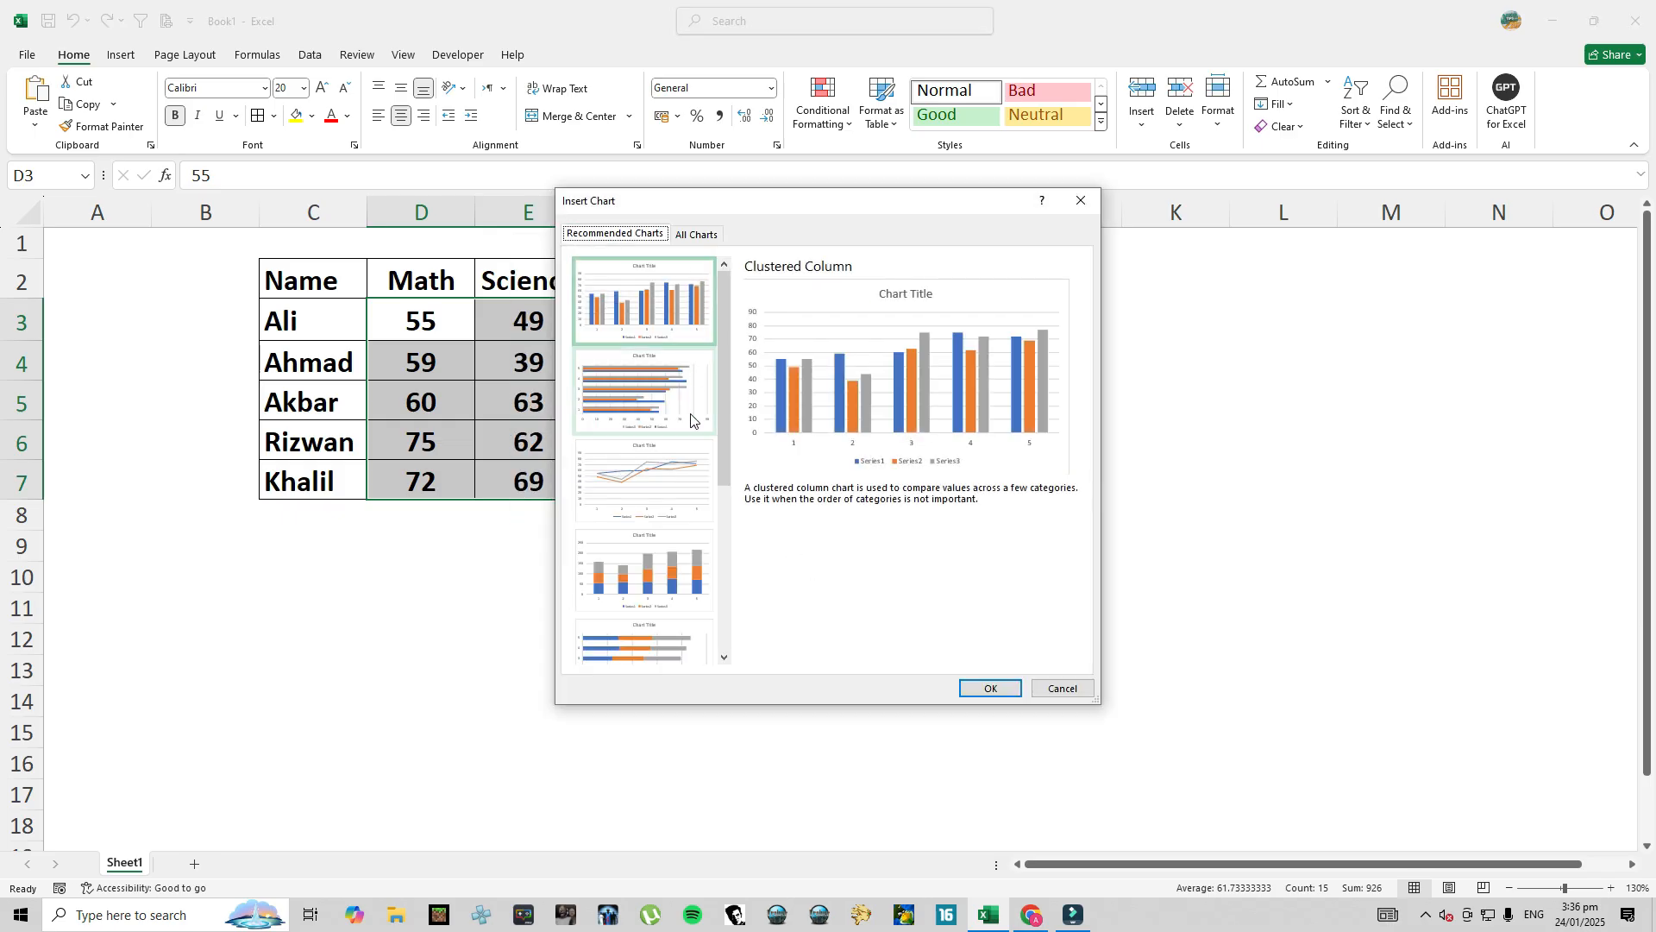
pyautogui.moveTo(718, 458); pyautogui.dragTo(728, 640)
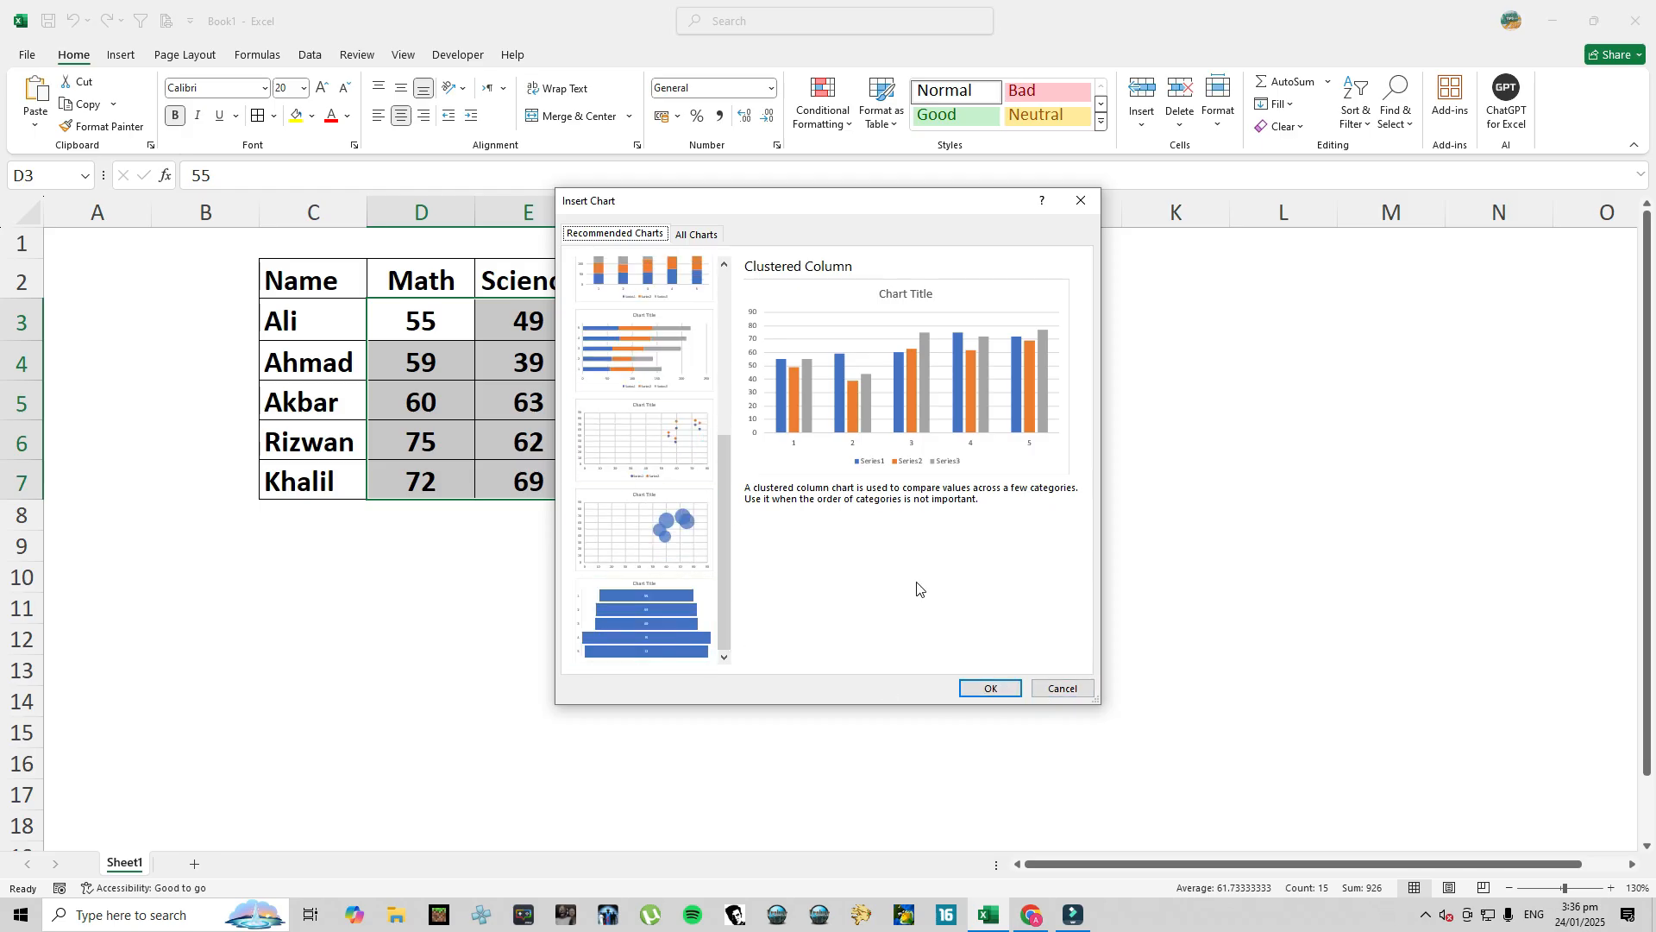
pyautogui.click(1062, 688)
pyautogui.click(703, 512)
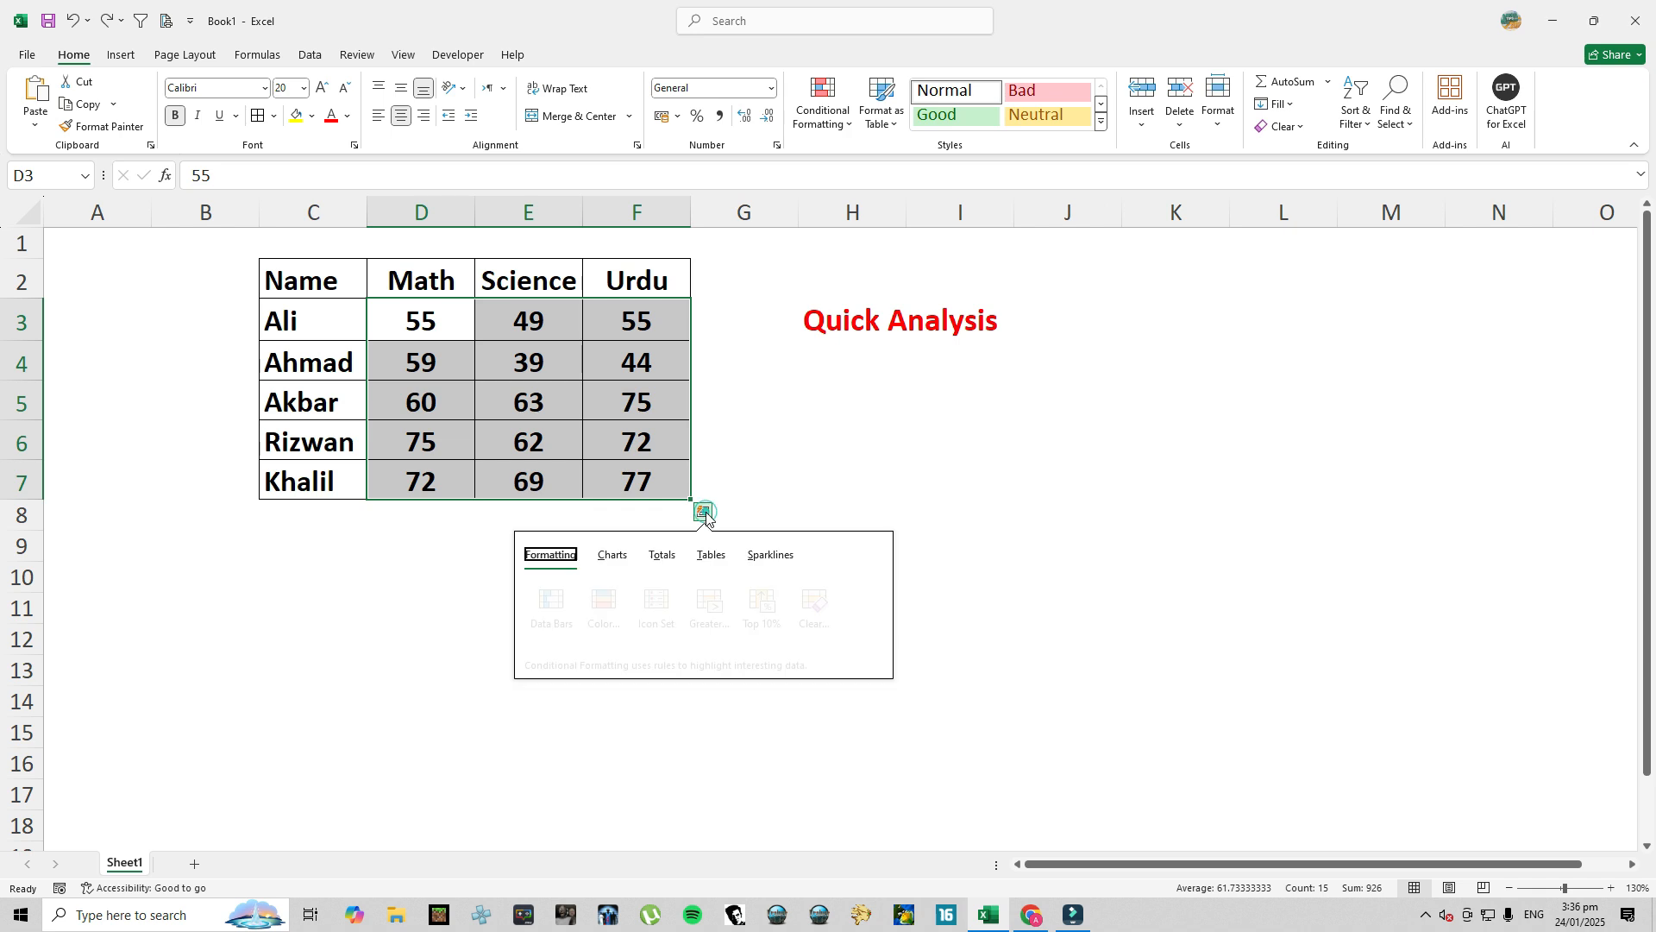
pyautogui.click(611, 555)
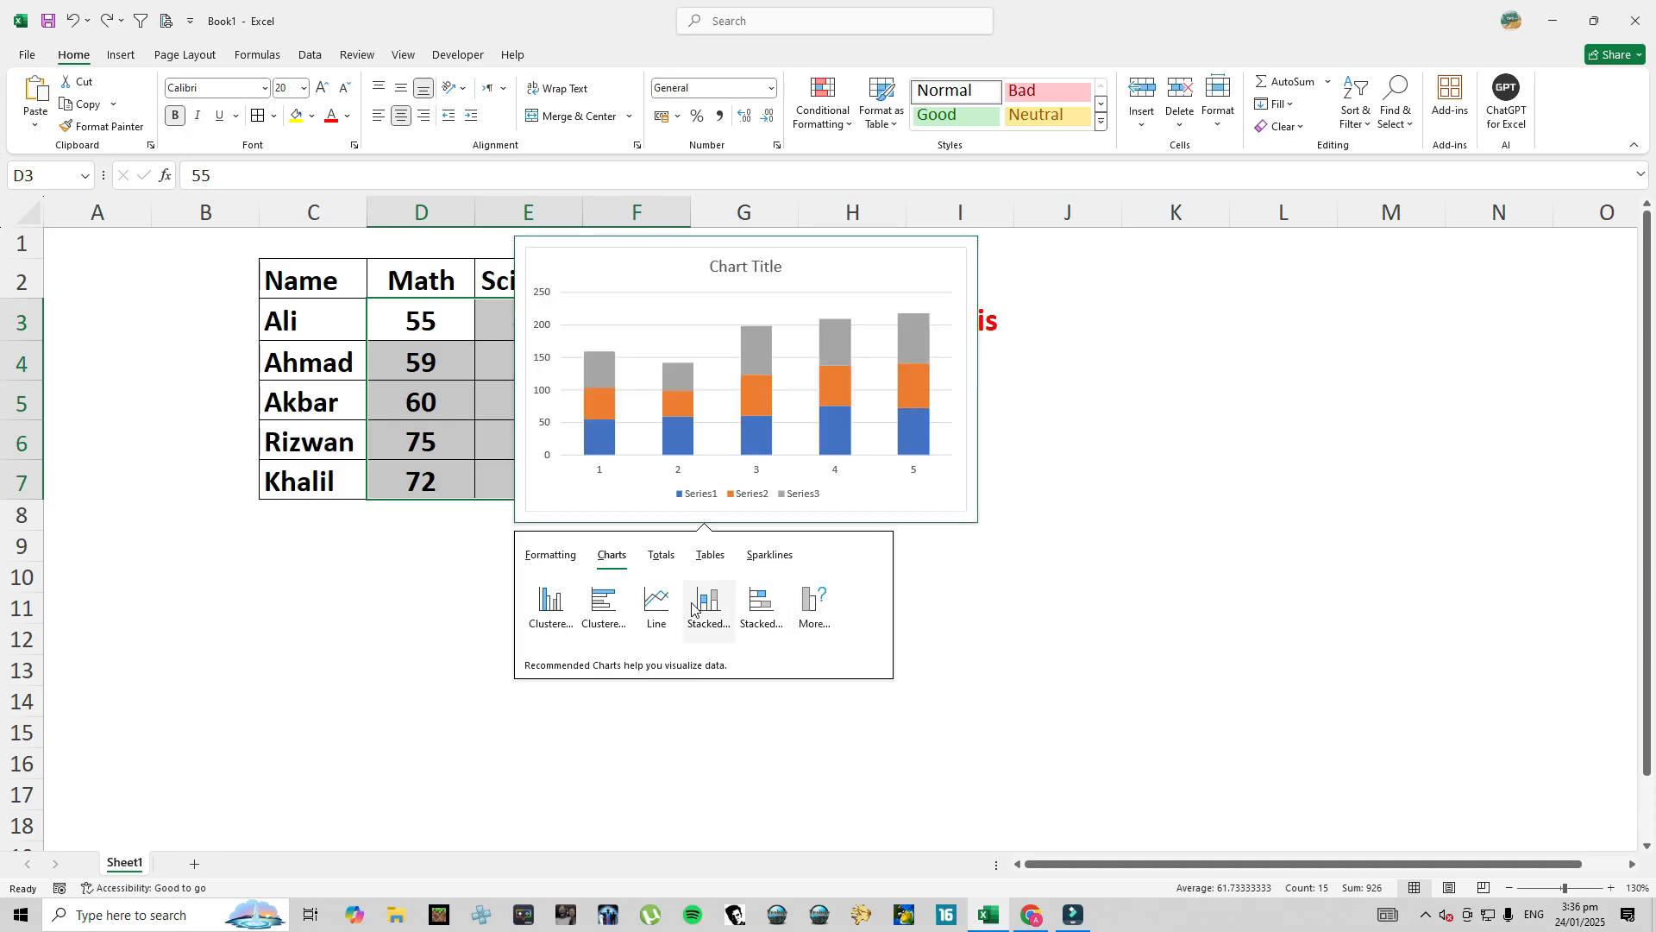
# Try adding a % Total row below the Math, Science and Urdu marks with Quick Analysis, and undo it.
pyautogui.click(656, 559)
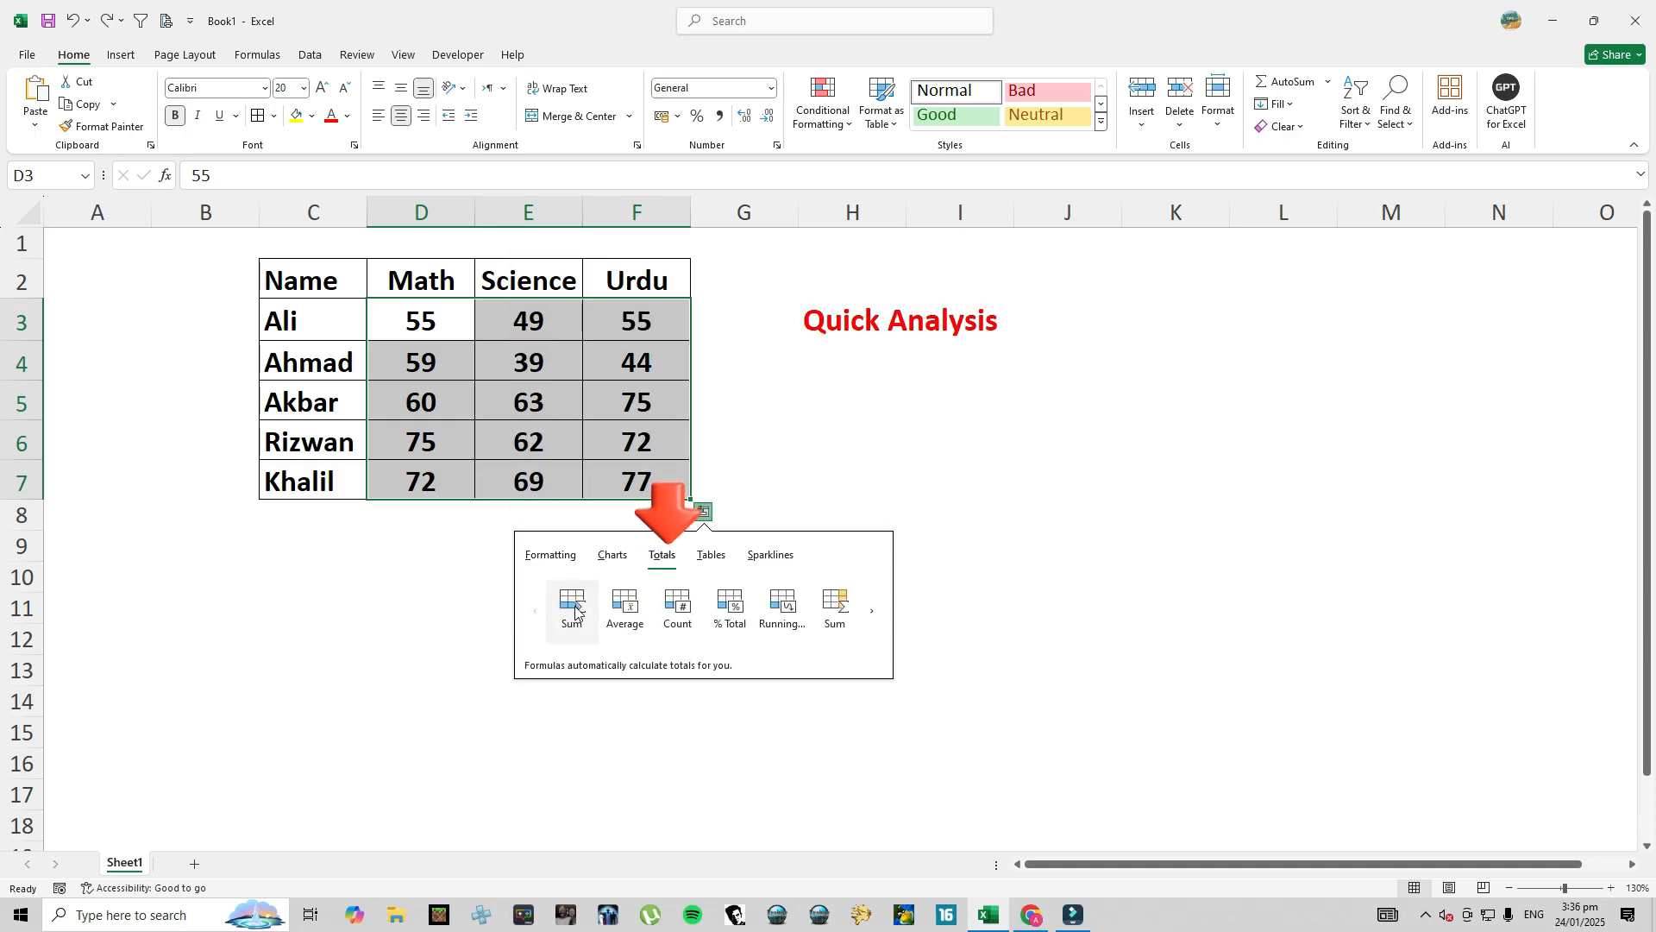
pyautogui.moveTo(560, 615)
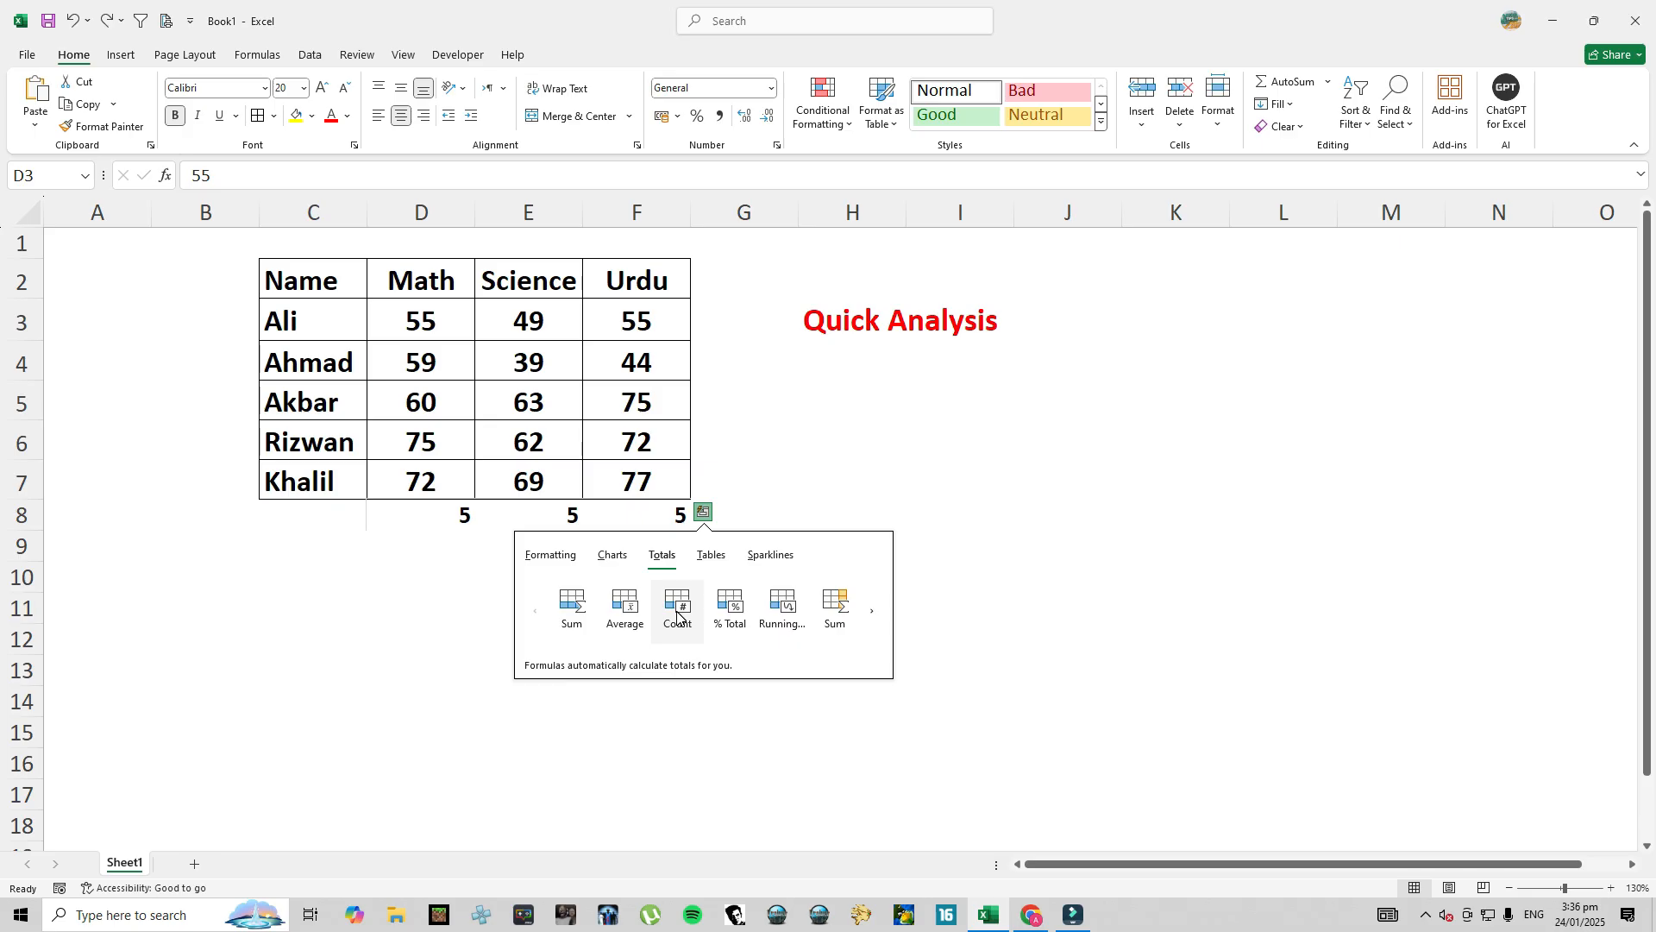
pyautogui.click(732, 613)
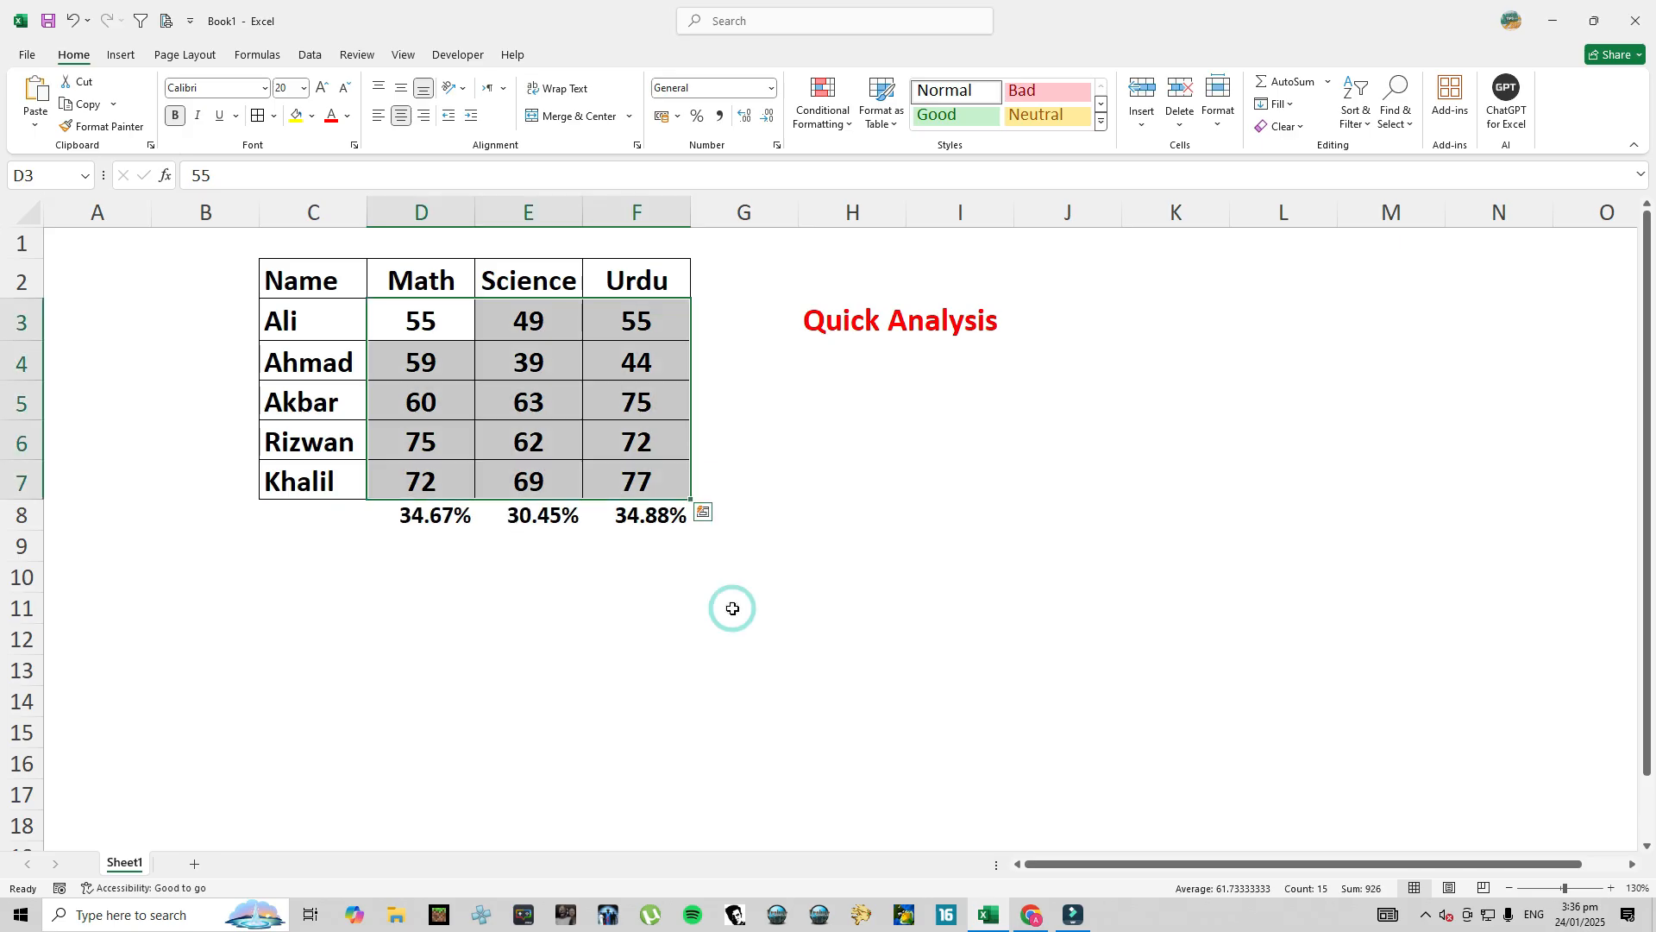
pyautogui.hotkey('ctrl', 'z')
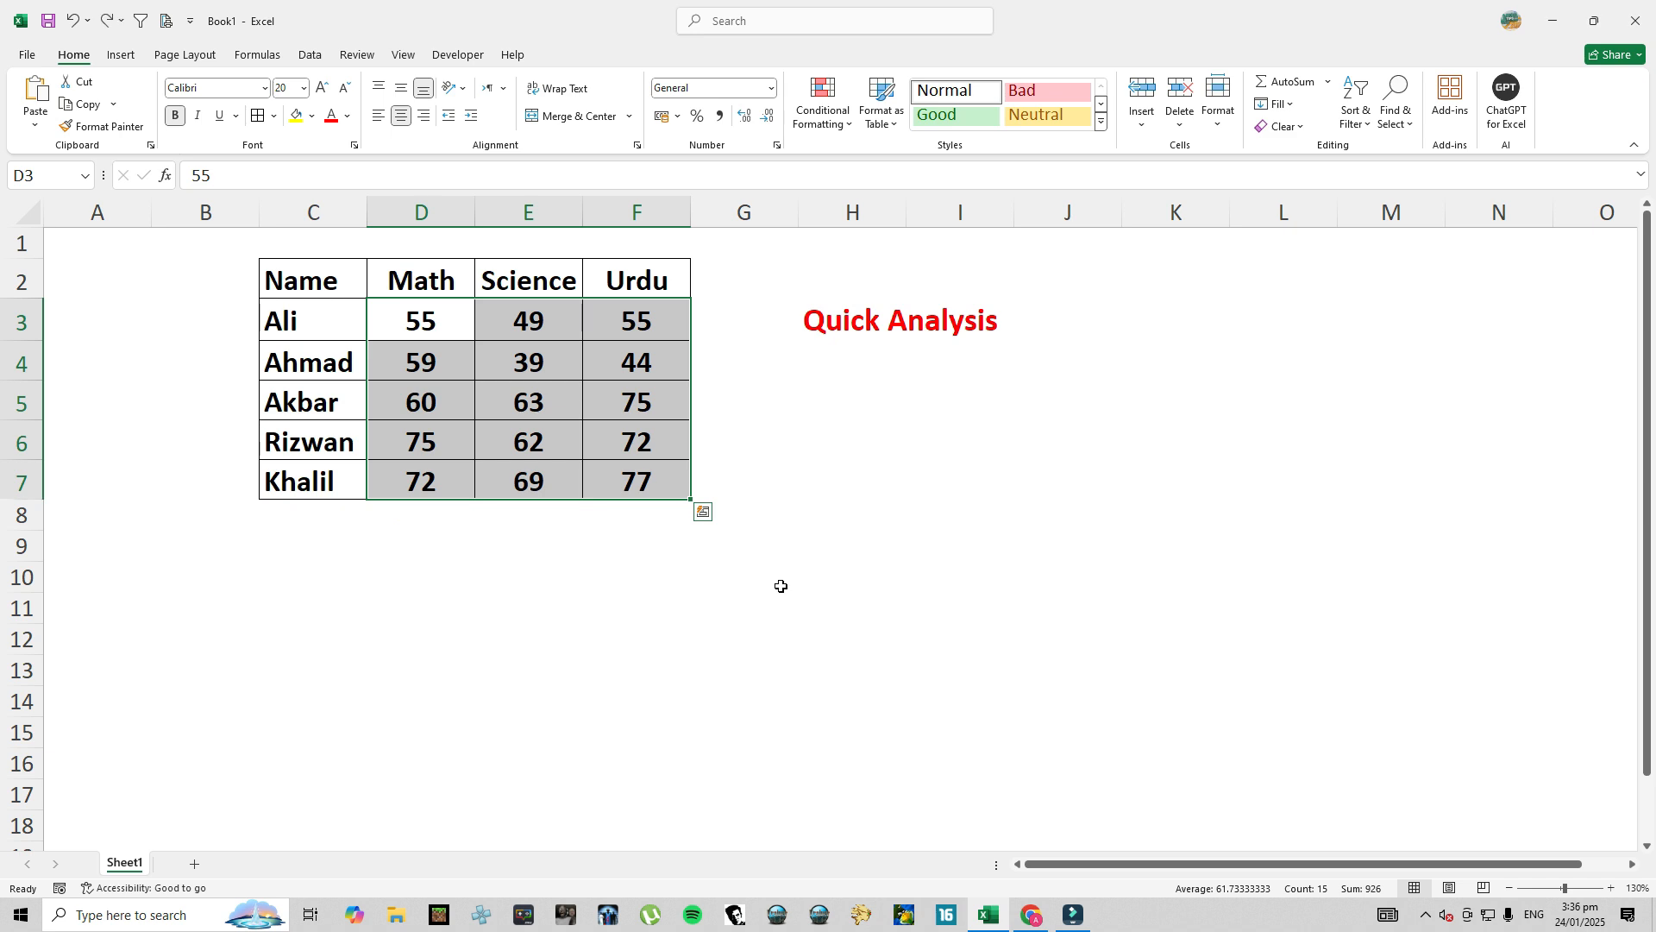
# Preview the Quick Analysis totals for each student's row: Sum, Average, Count, % Total and running total.
pyautogui.click(703, 512)
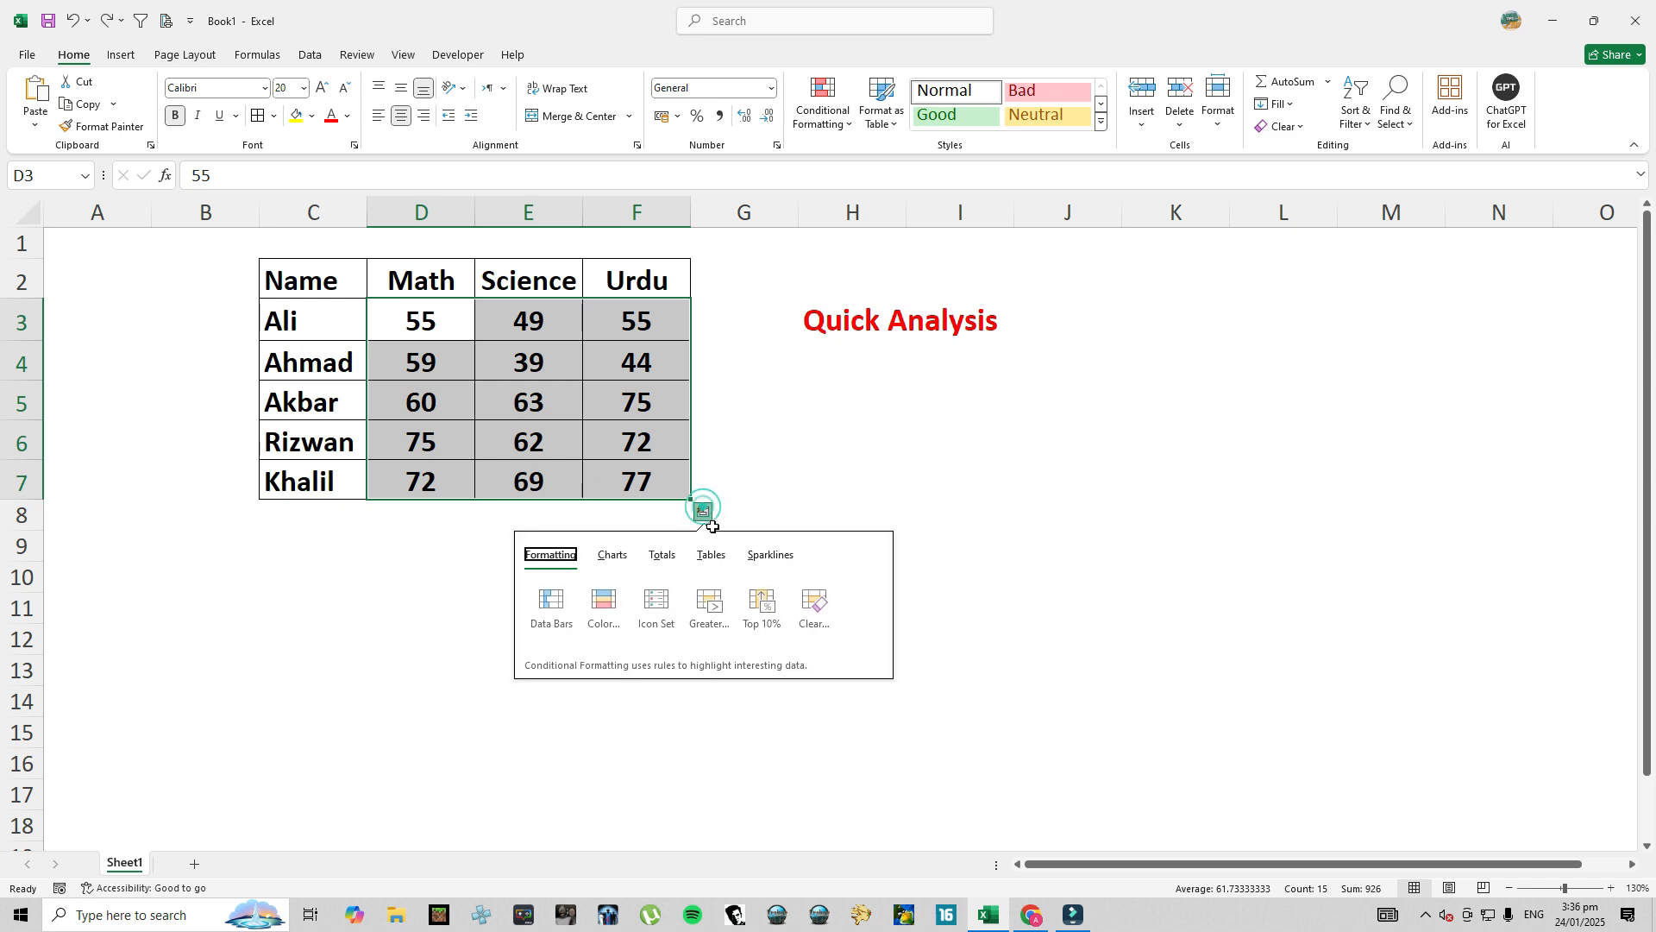
pyautogui.click(663, 556)
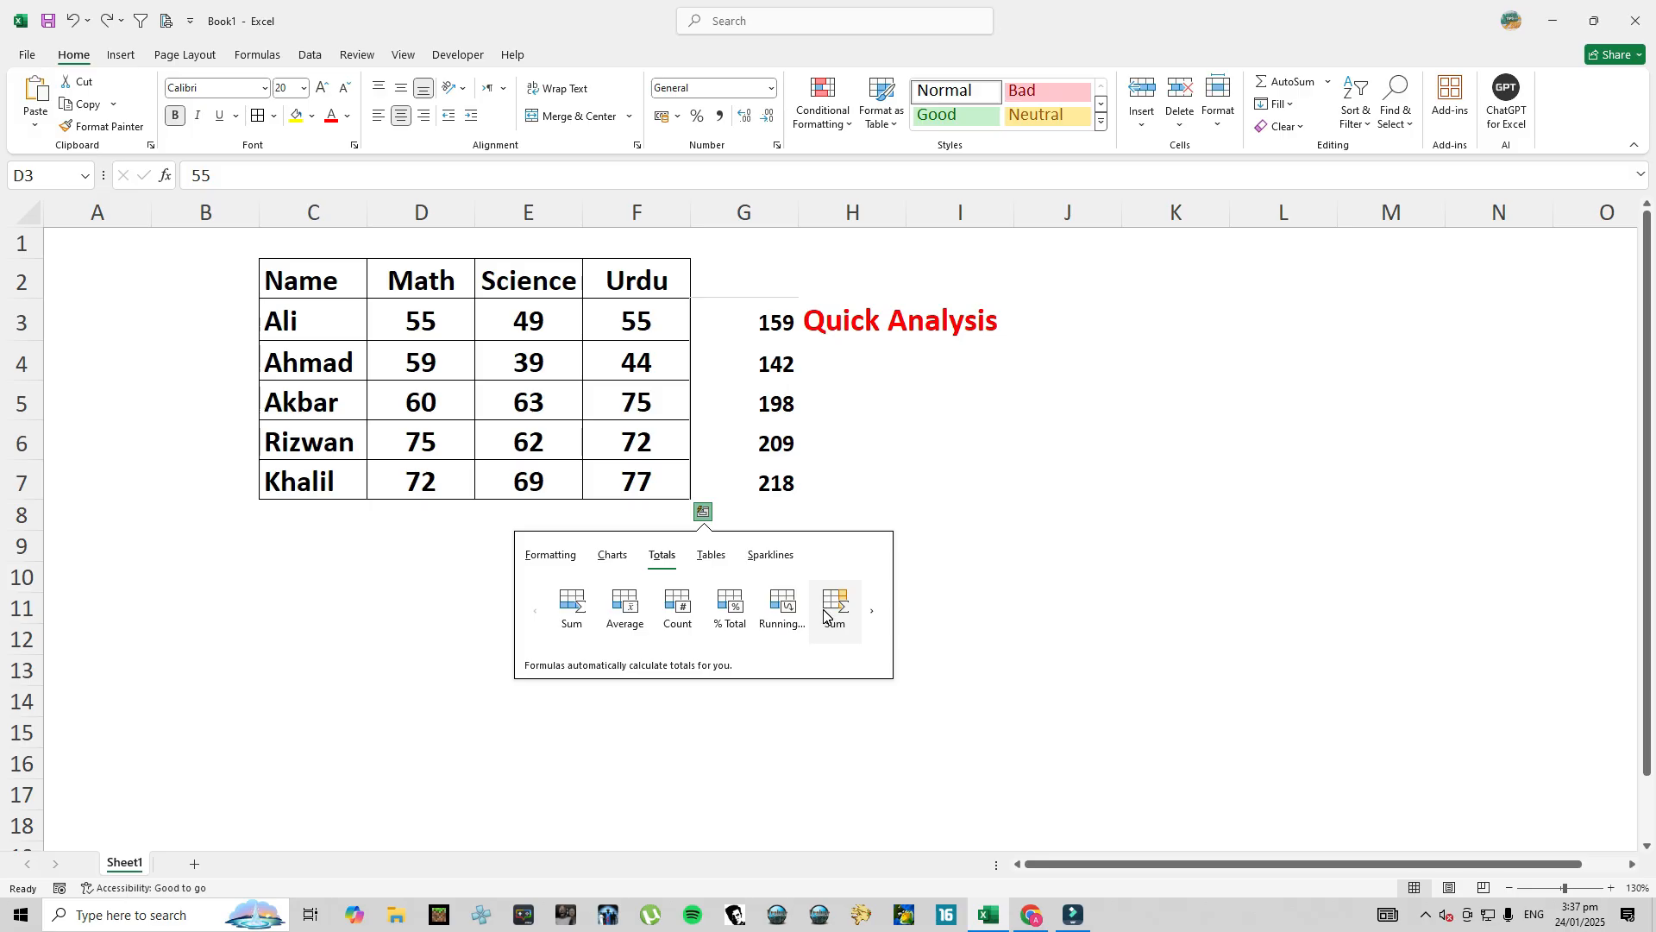
pyautogui.click(871, 613)
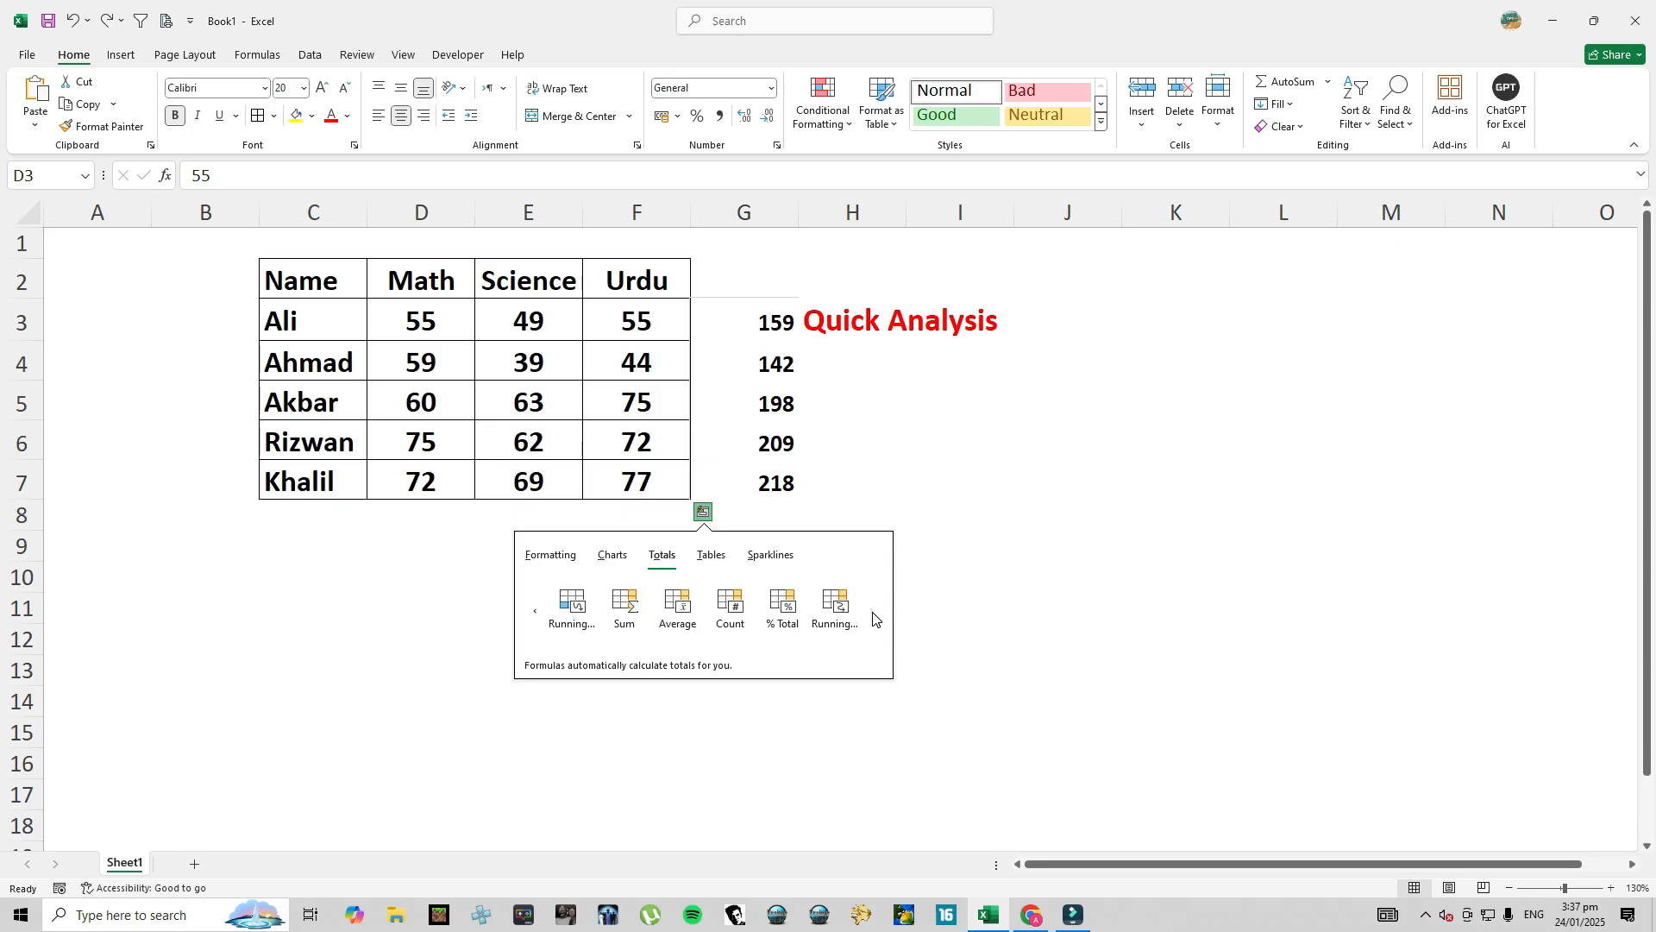
pyautogui.moveTo(679, 611)
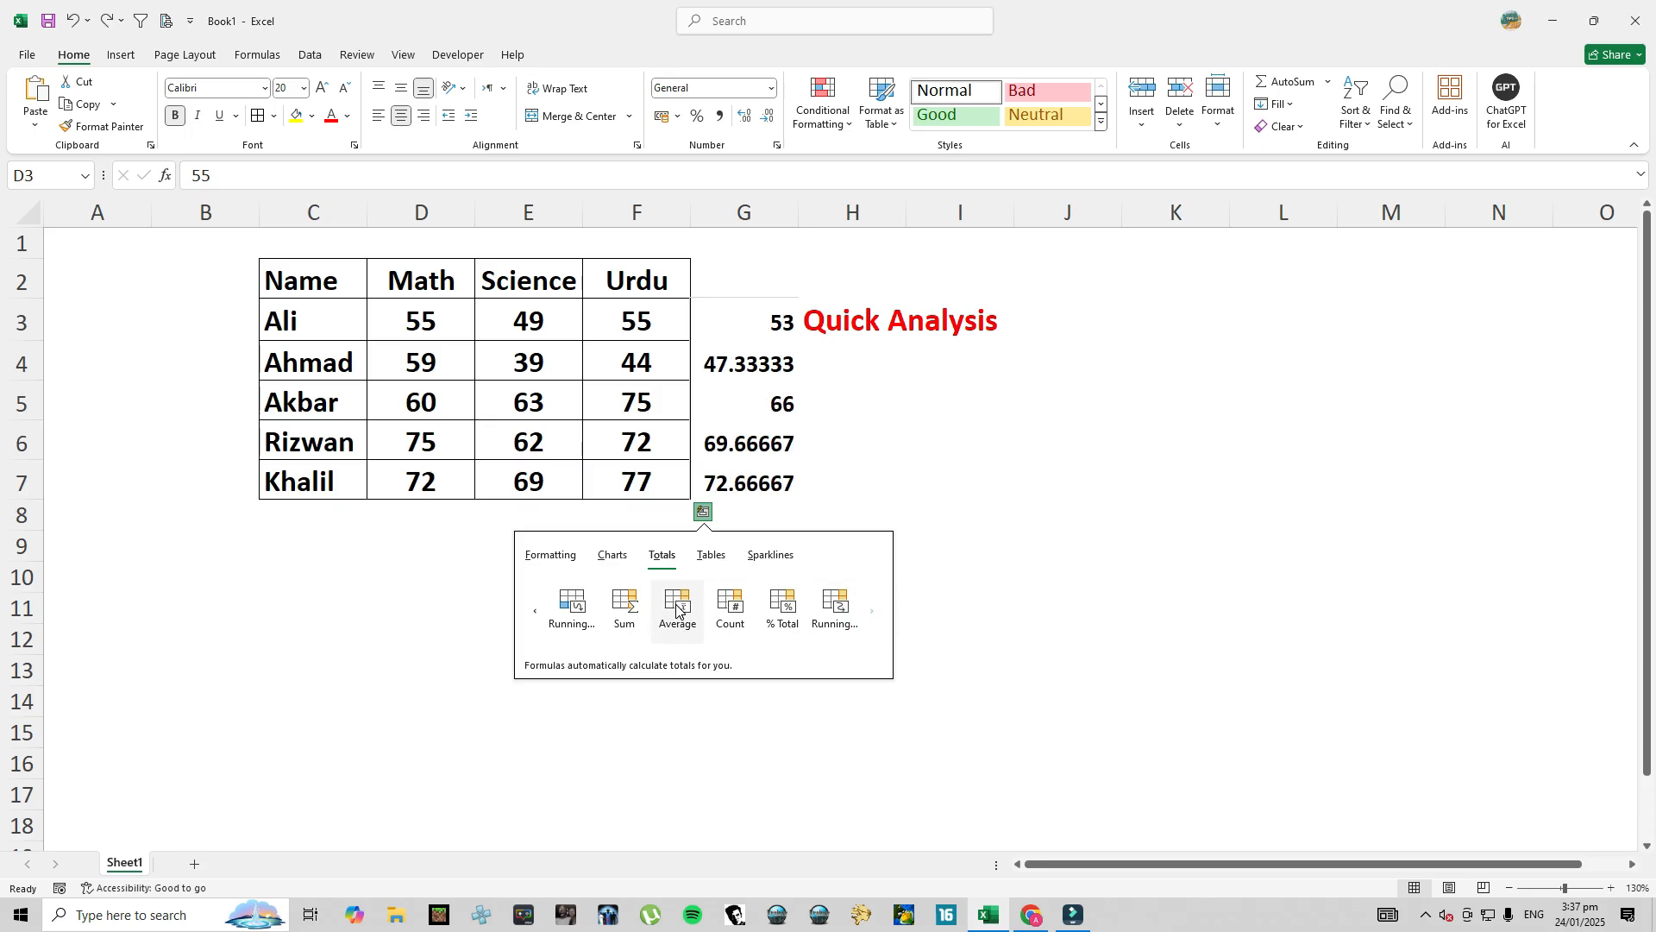
pyautogui.moveTo(729, 614)
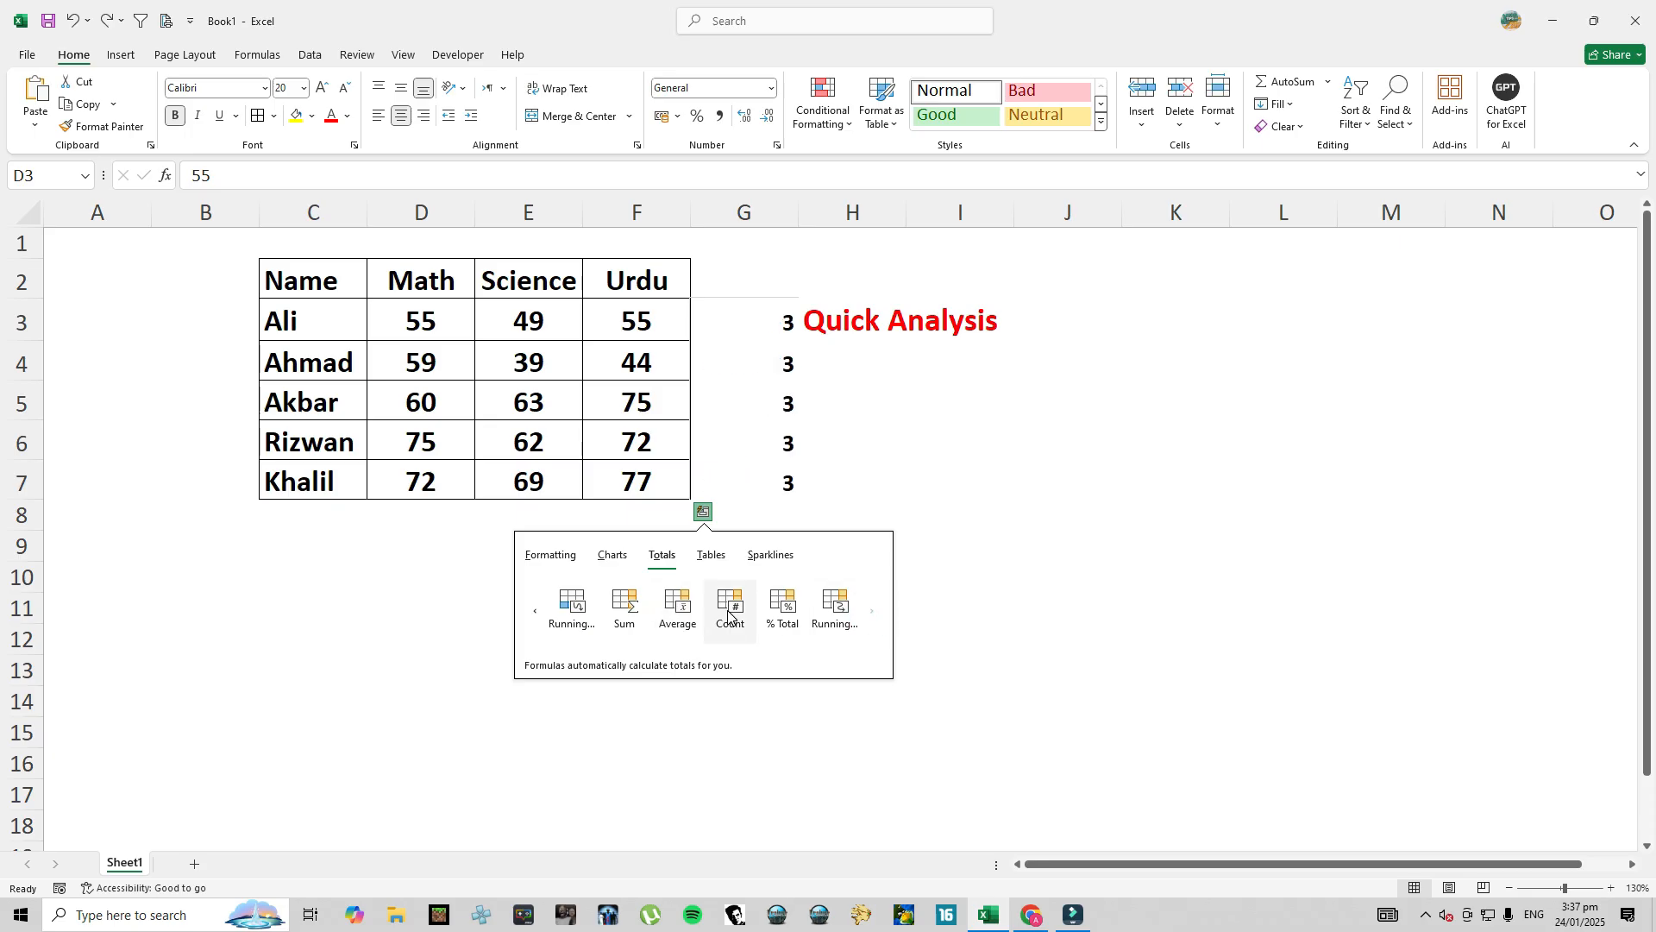
pyautogui.moveTo(789, 607)
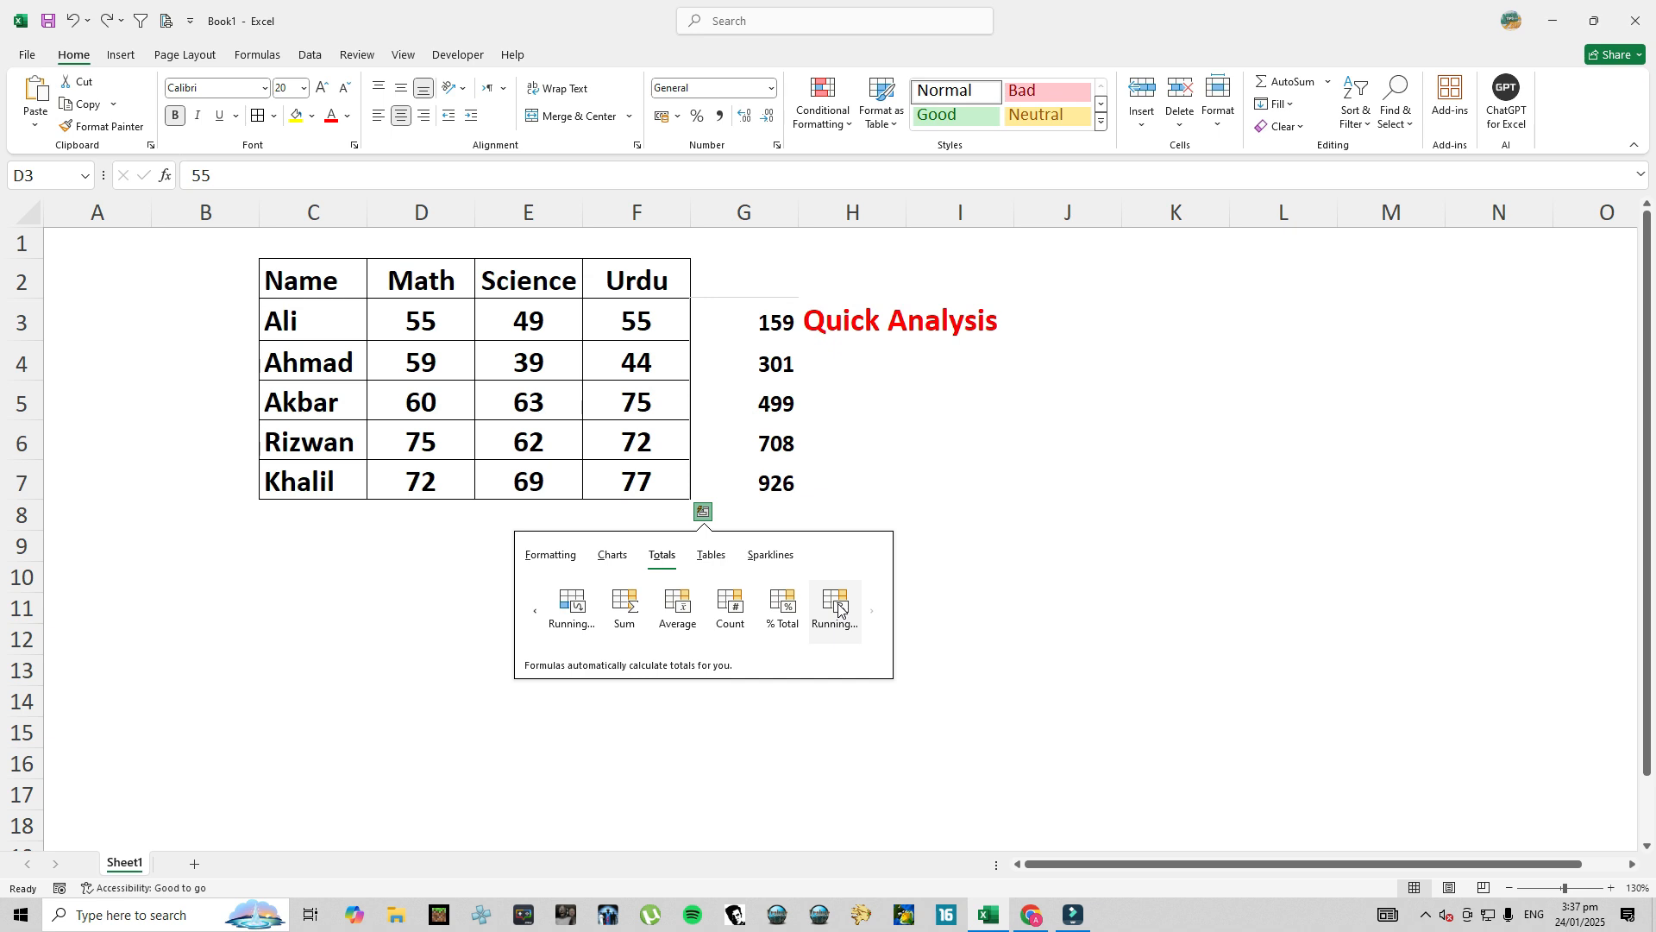
# Create a blank PivotTable from the marks data on a new sheet and enlarge its field list.
pyautogui.click(713, 556)
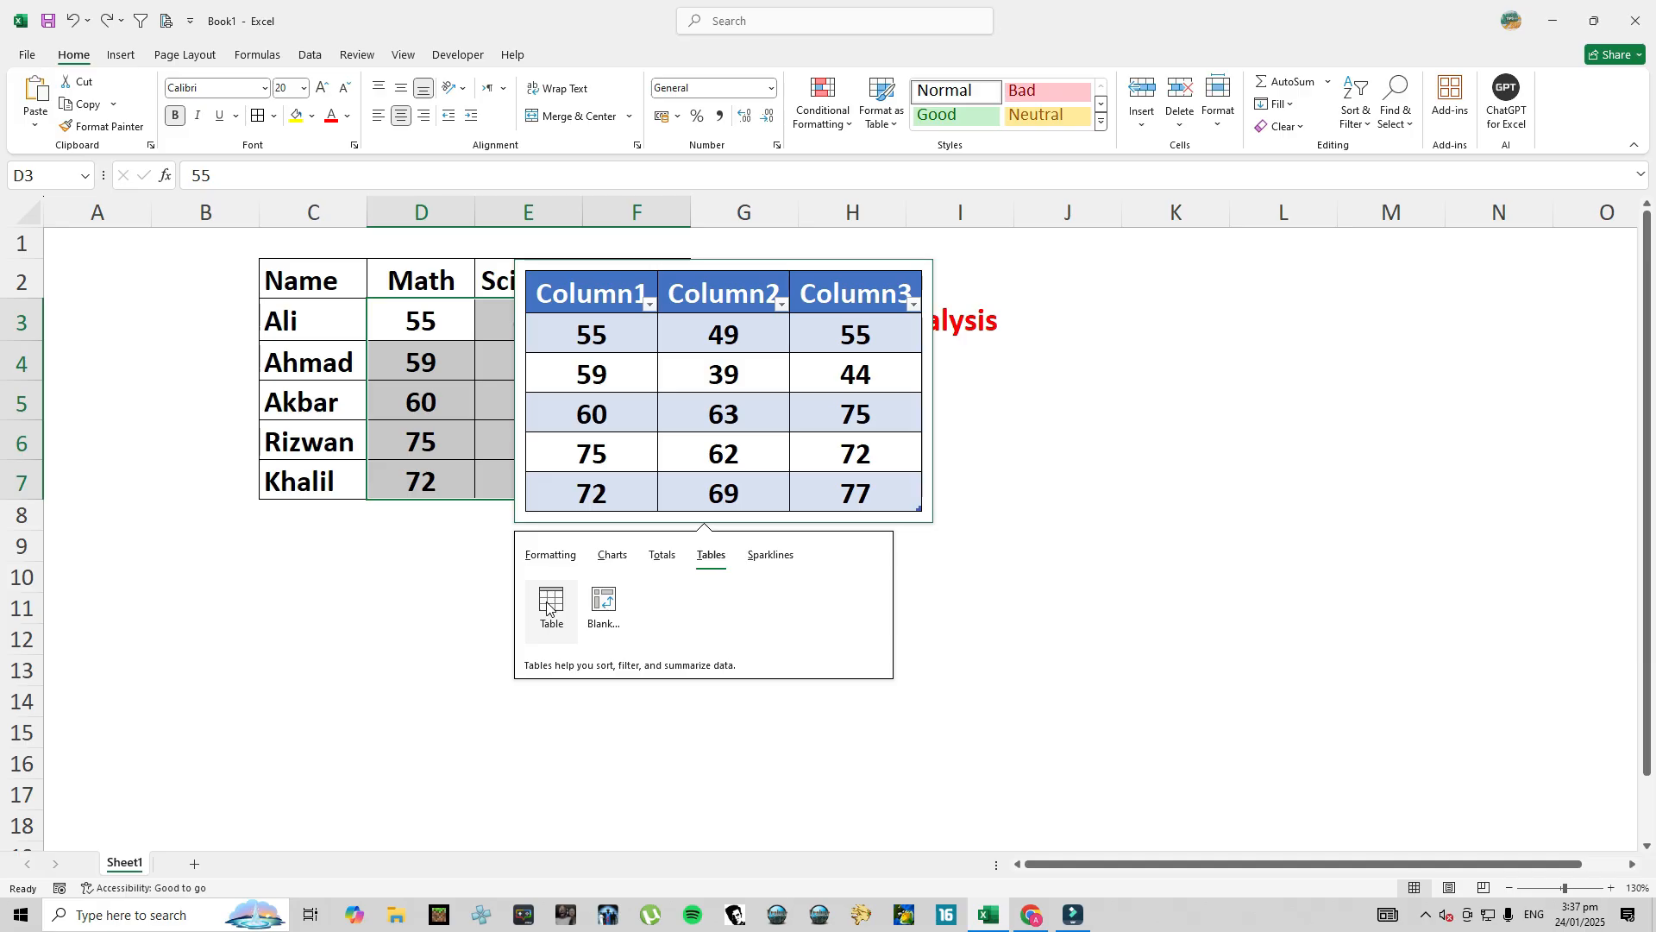
pyautogui.click(601, 609)
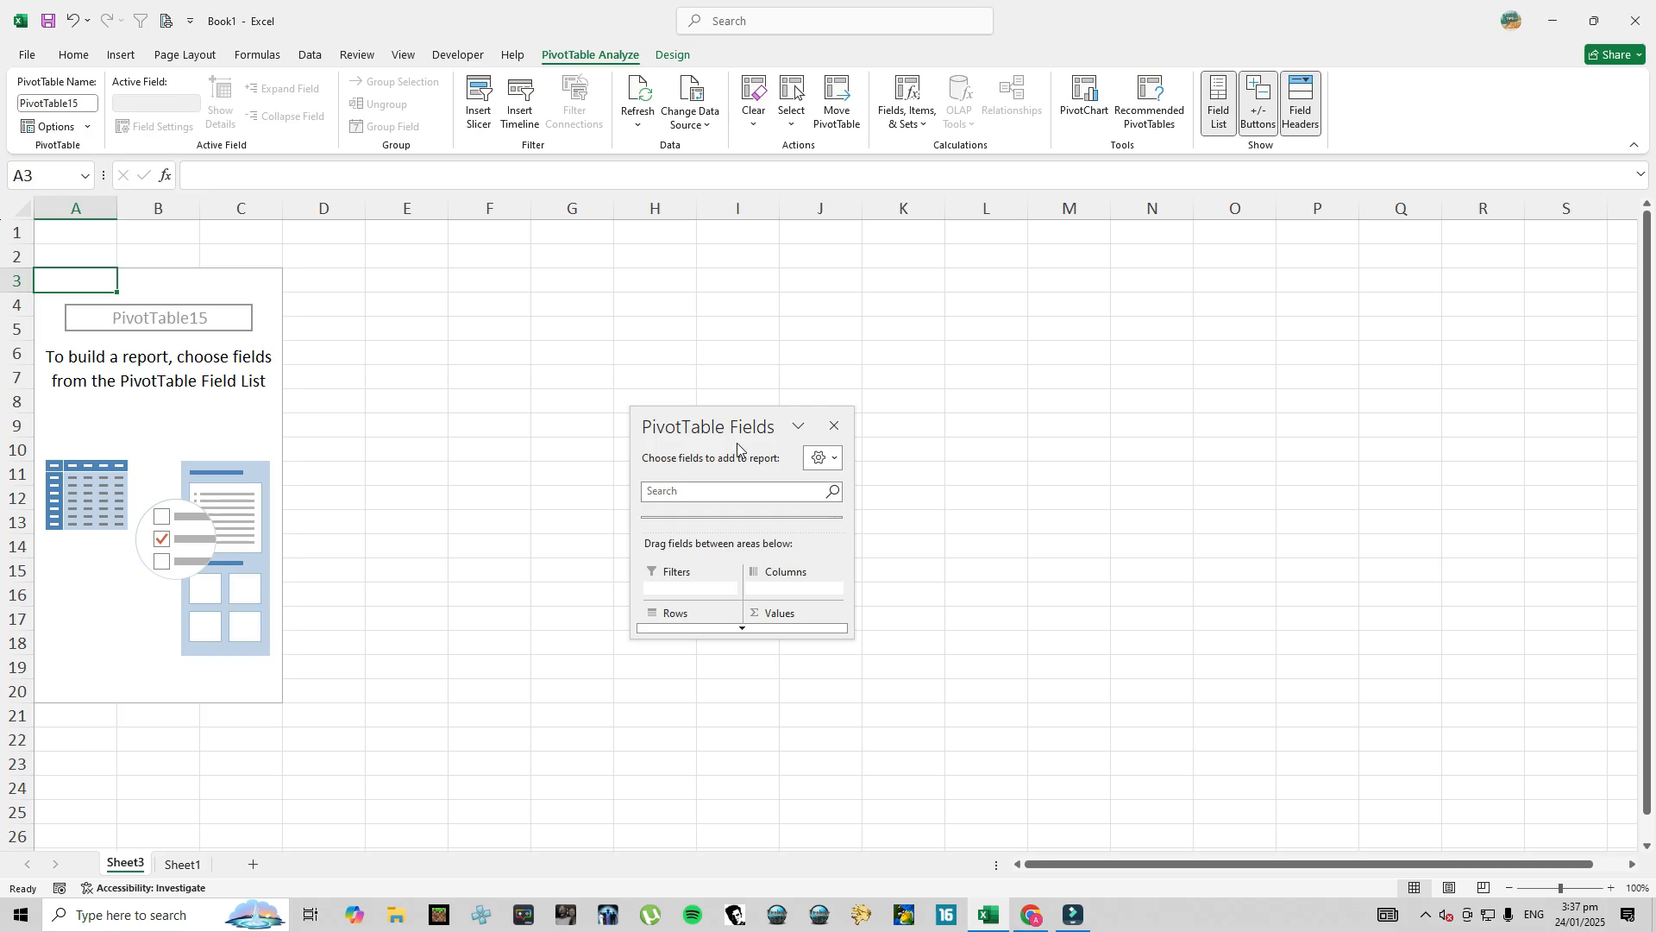
pyautogui.moveTo(739, 635); pyautogui.dragTo(739, 798)
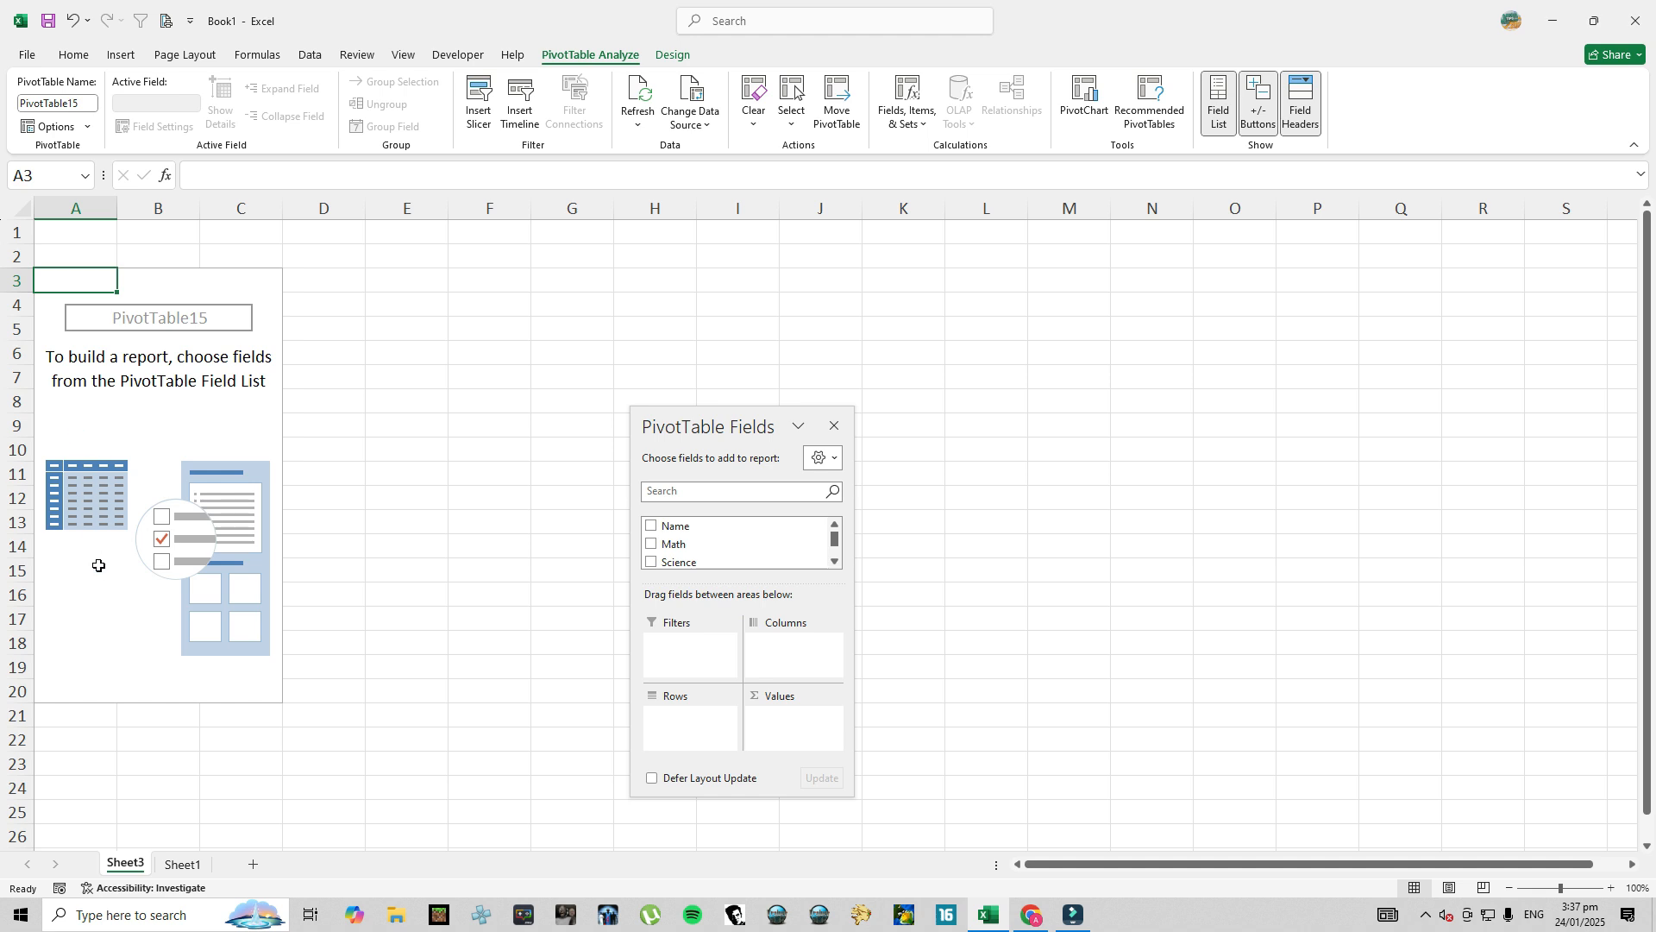
# Return to Sheet1 and preview the Quick Analysis sparkline types for the marks in D3:F7.
pyautogui.click(182, 863)
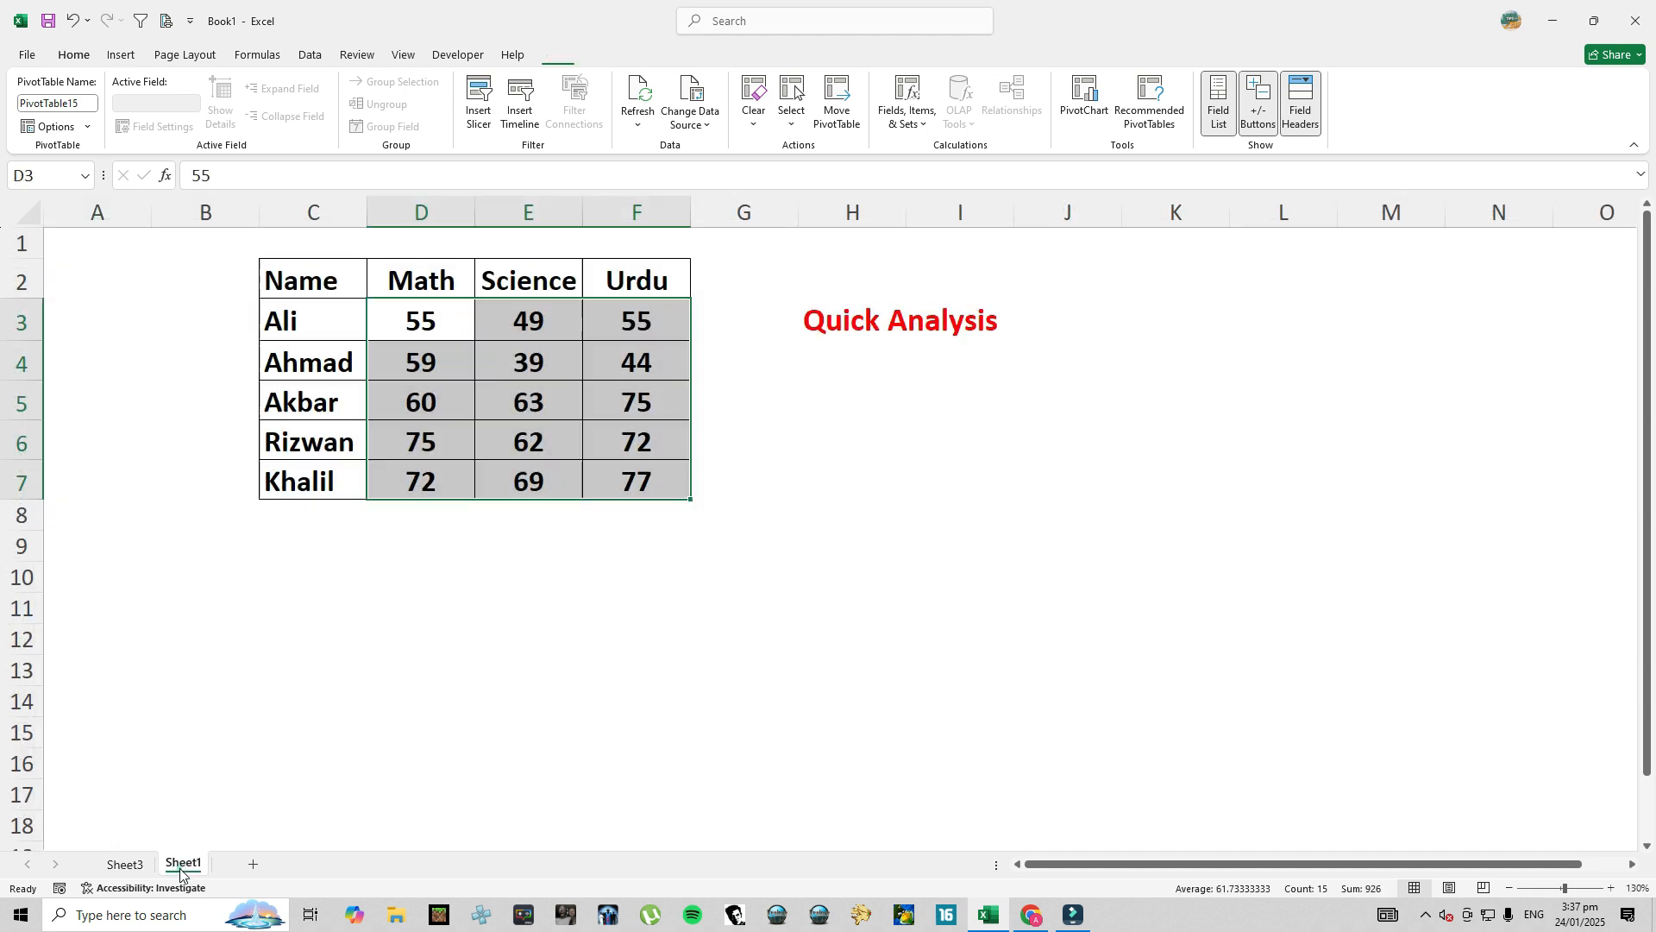
pyautogui.click(703, 512)
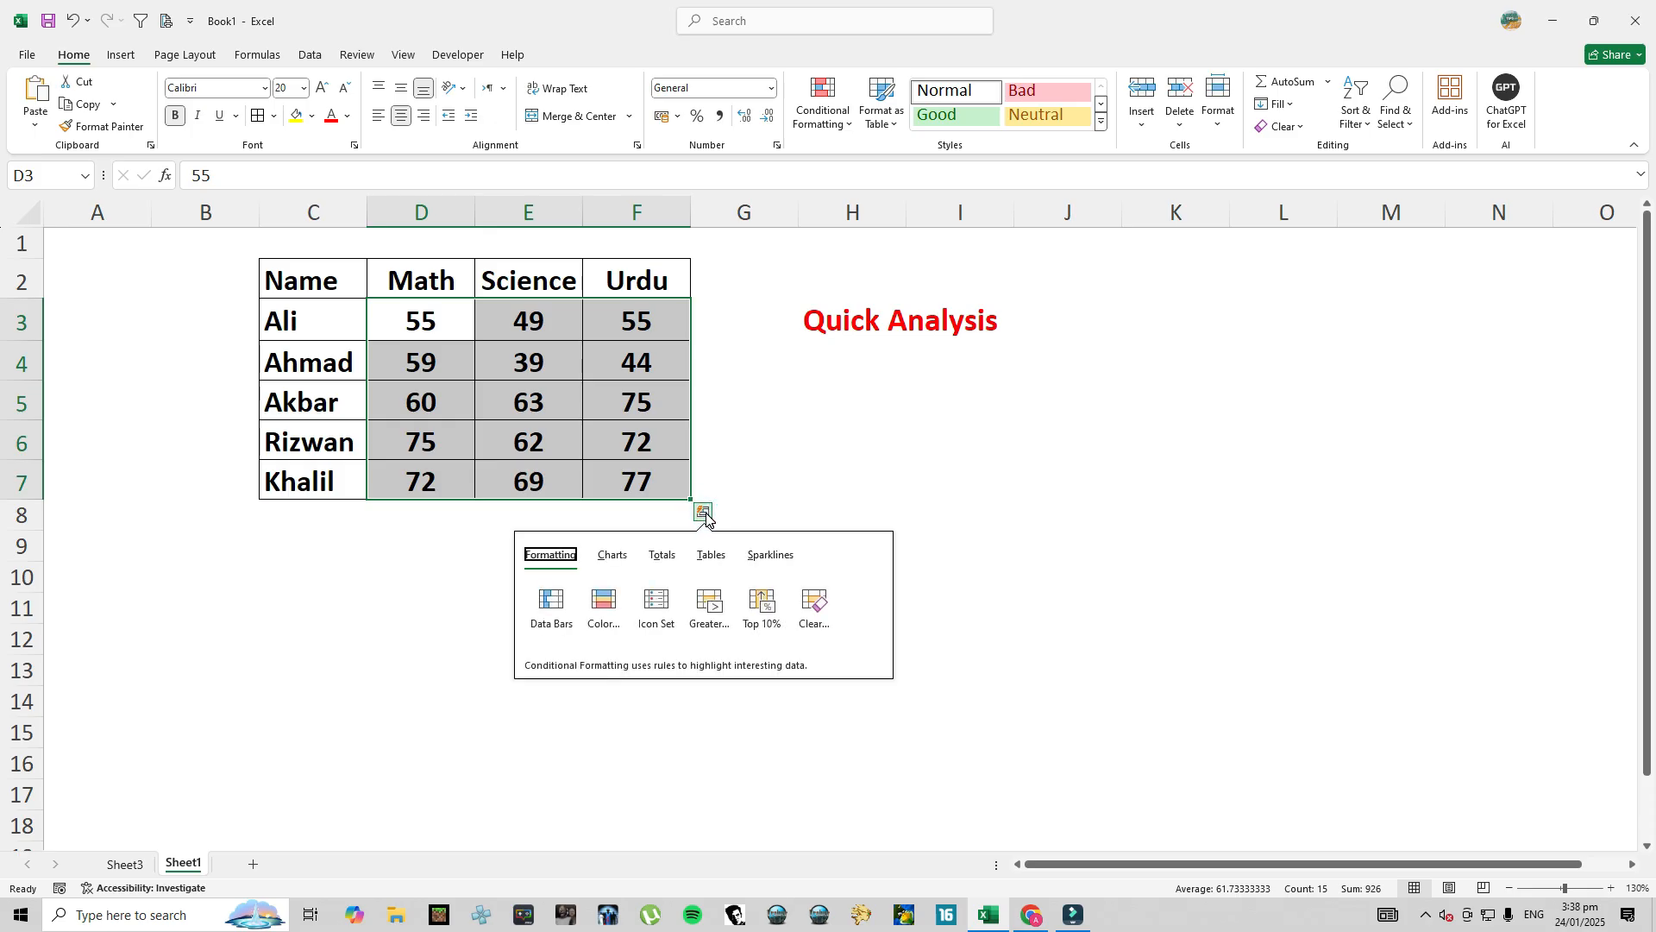
pyautogui.click(708, 555)
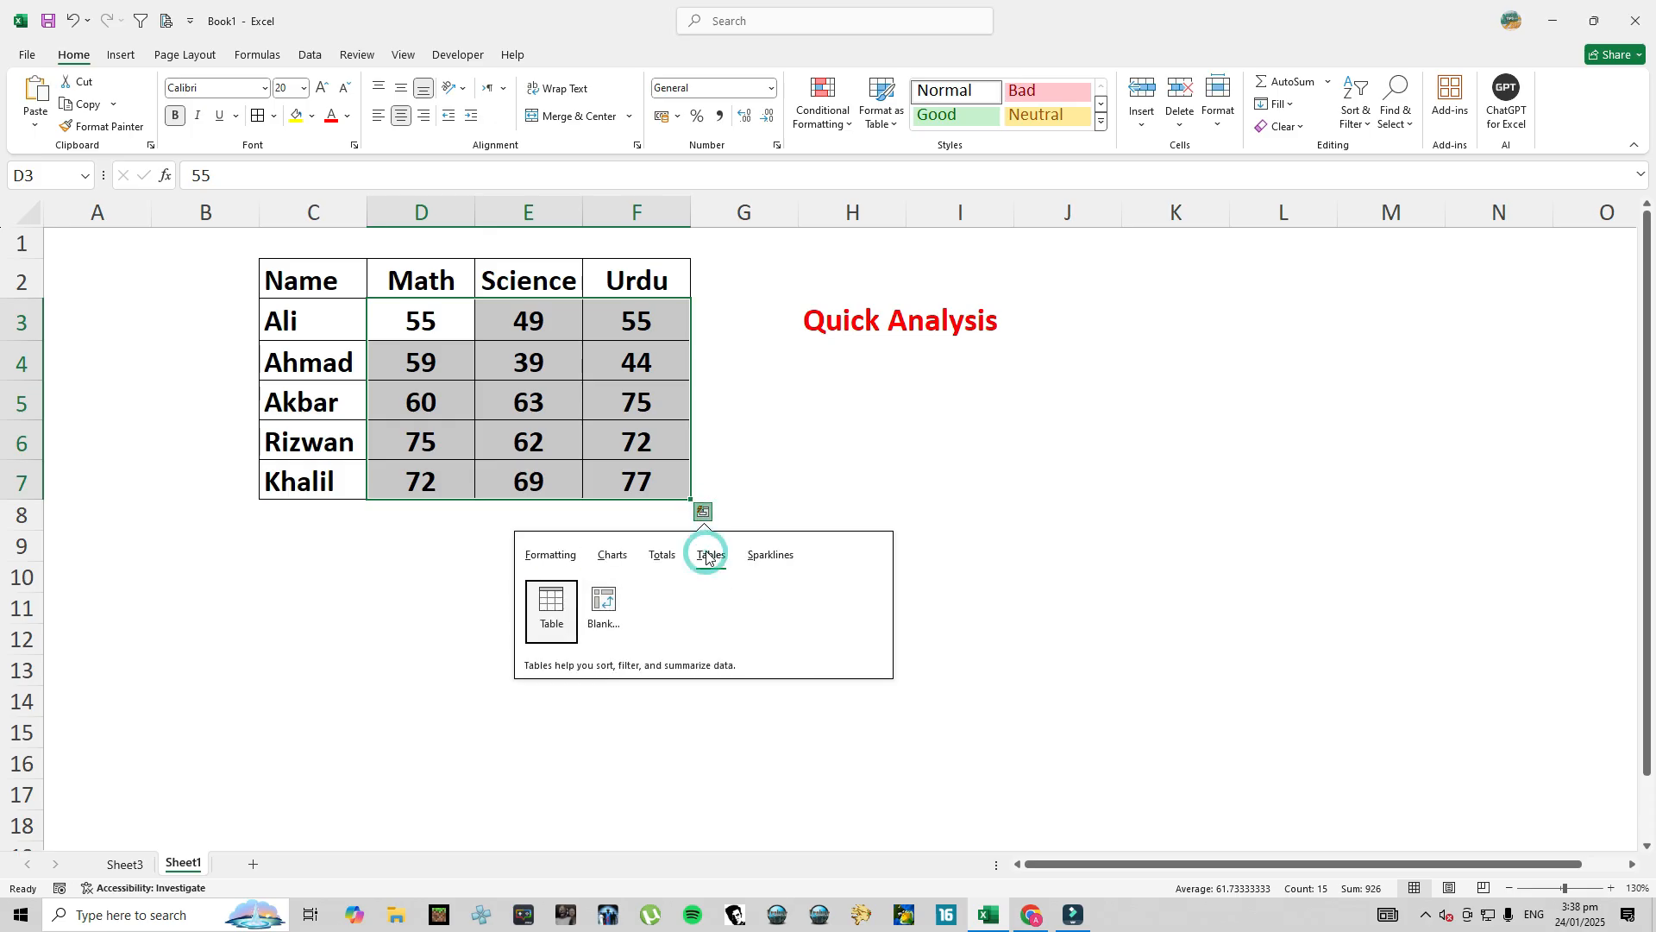
pyautogui.click(777, 558)
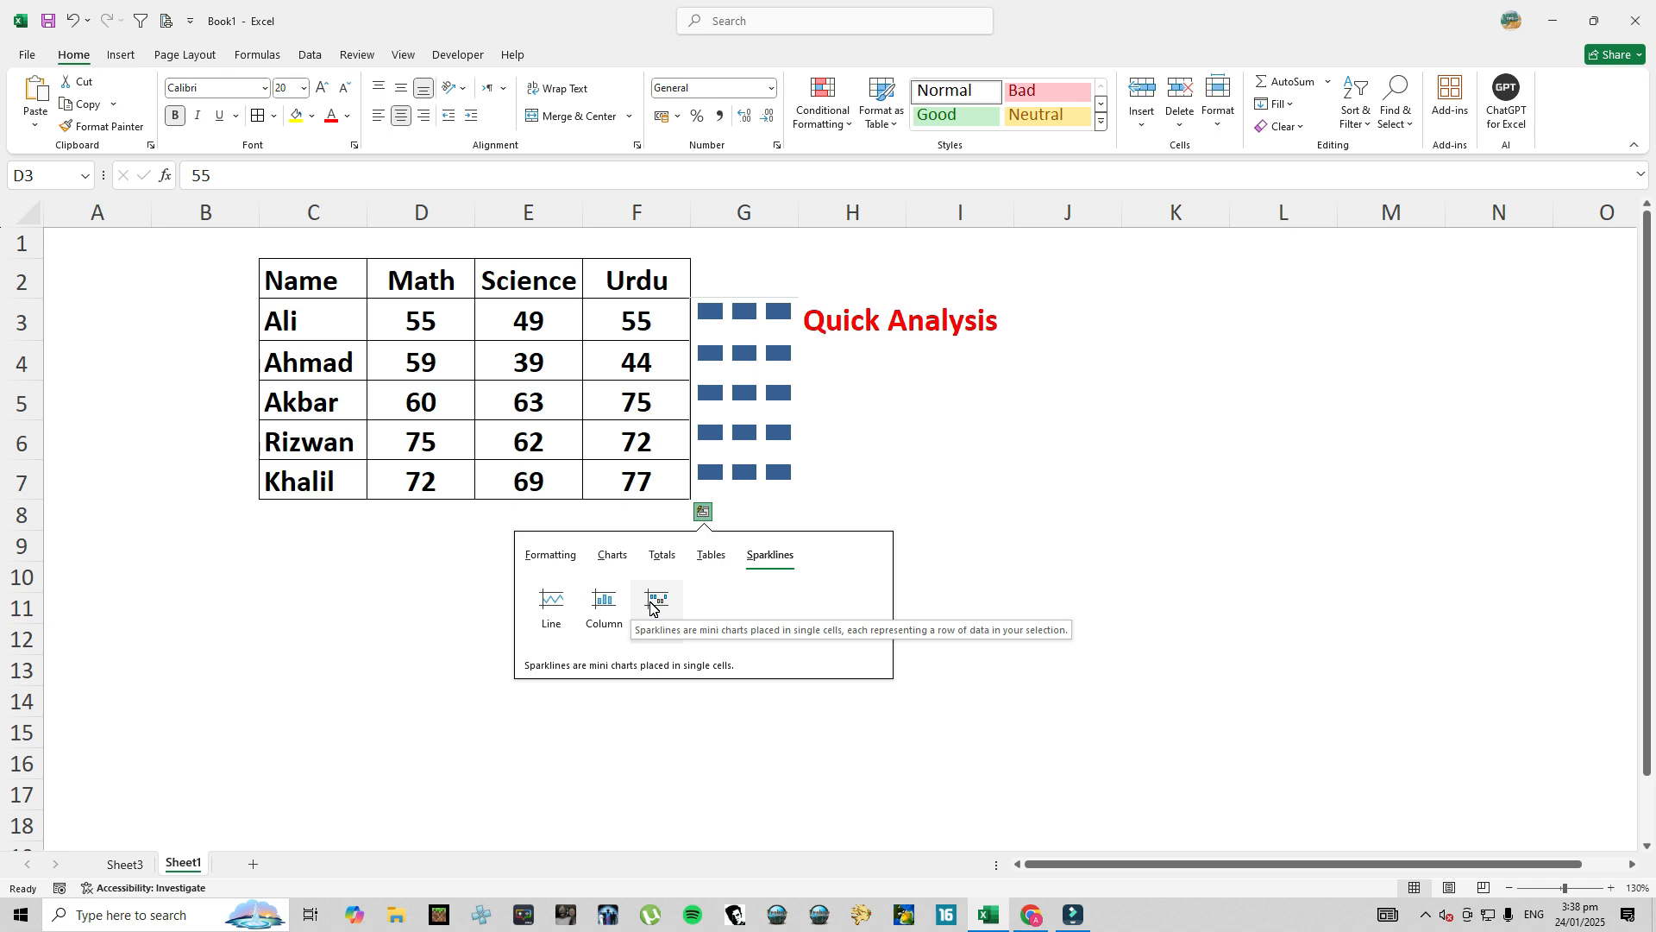
# Insert line sparklines beside the marks in G3:G7 and set the first student's Science mark to 60.
pyautogui.click(558, 598)
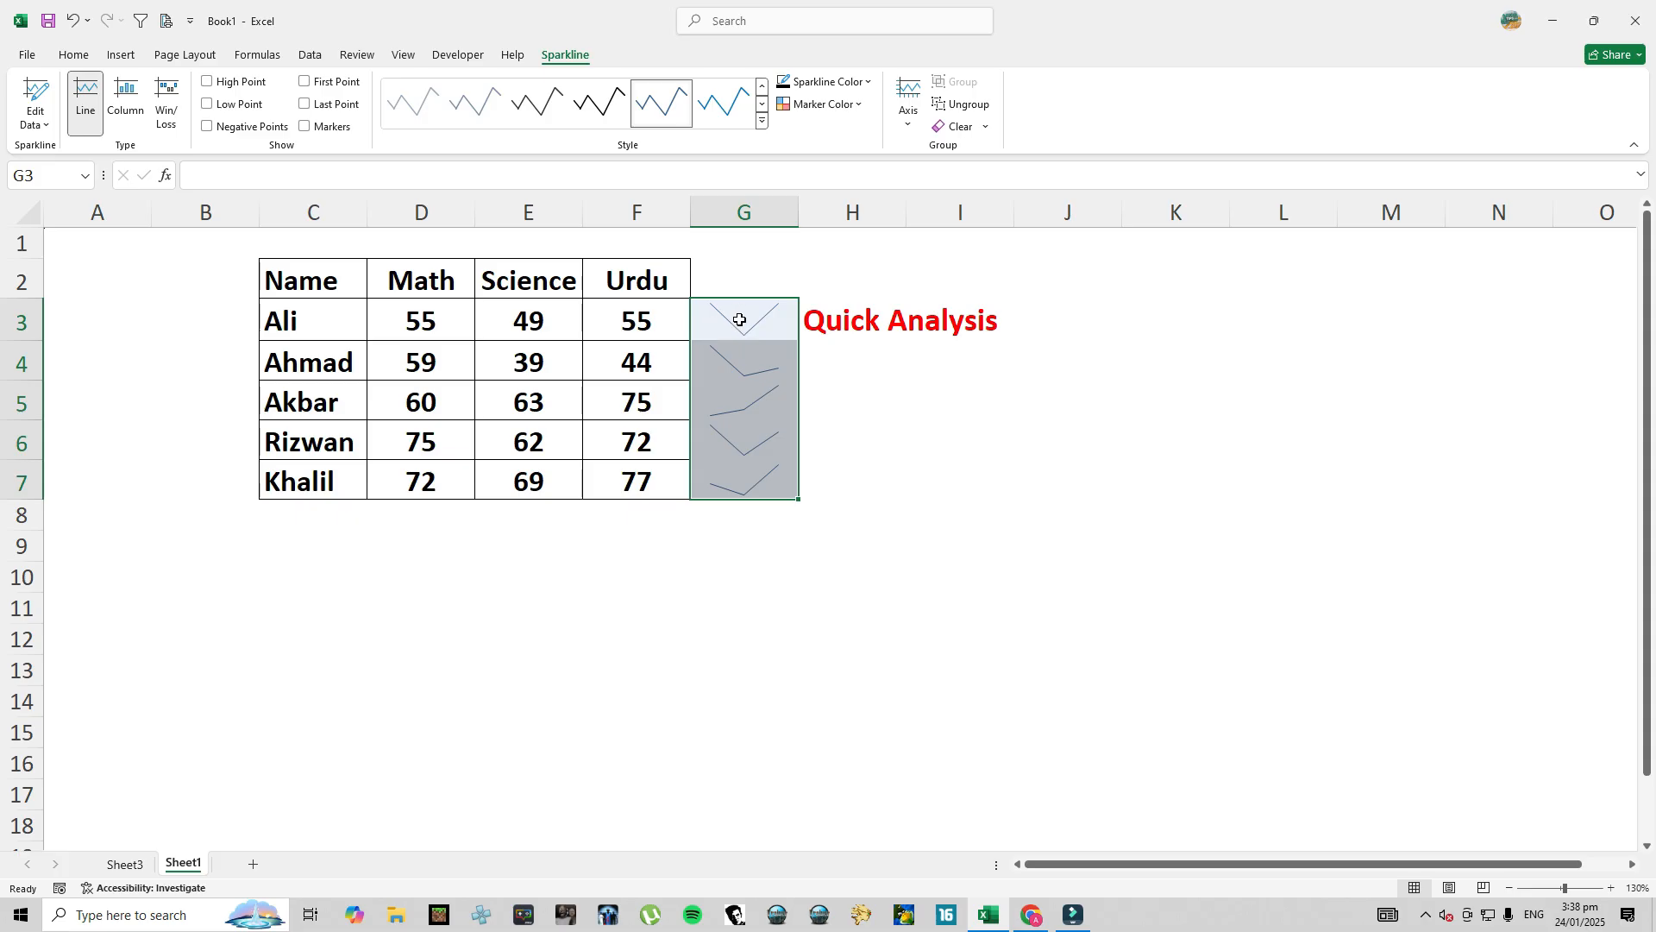
pyautogui.click(548, 326)
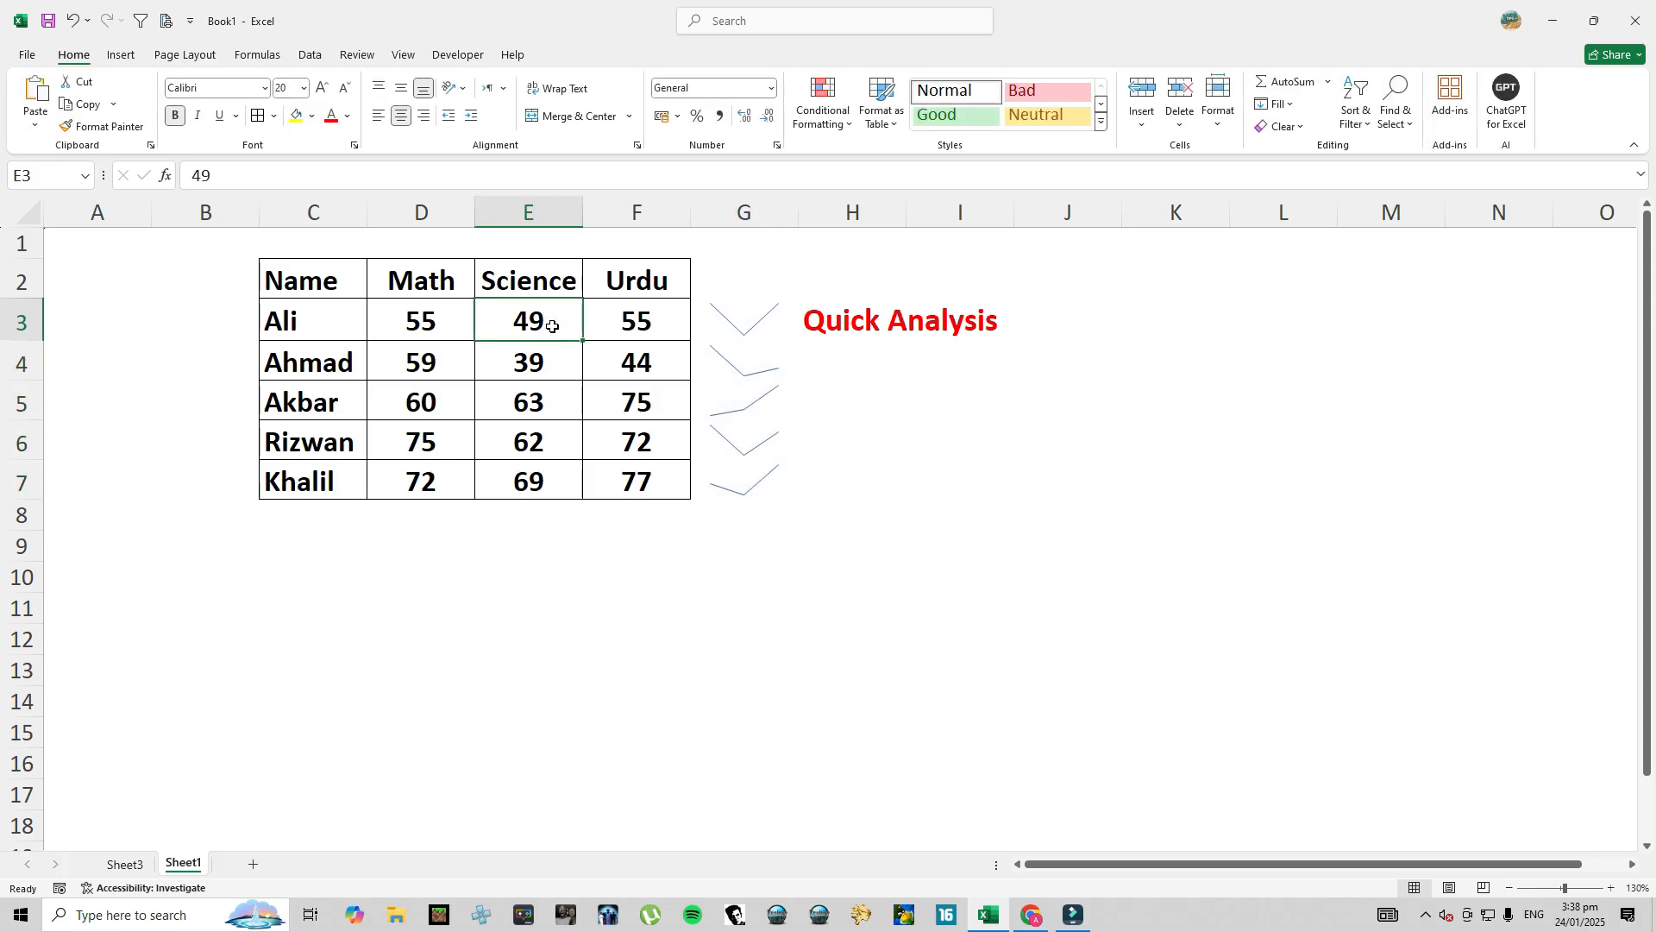
pyautogui.write('60')
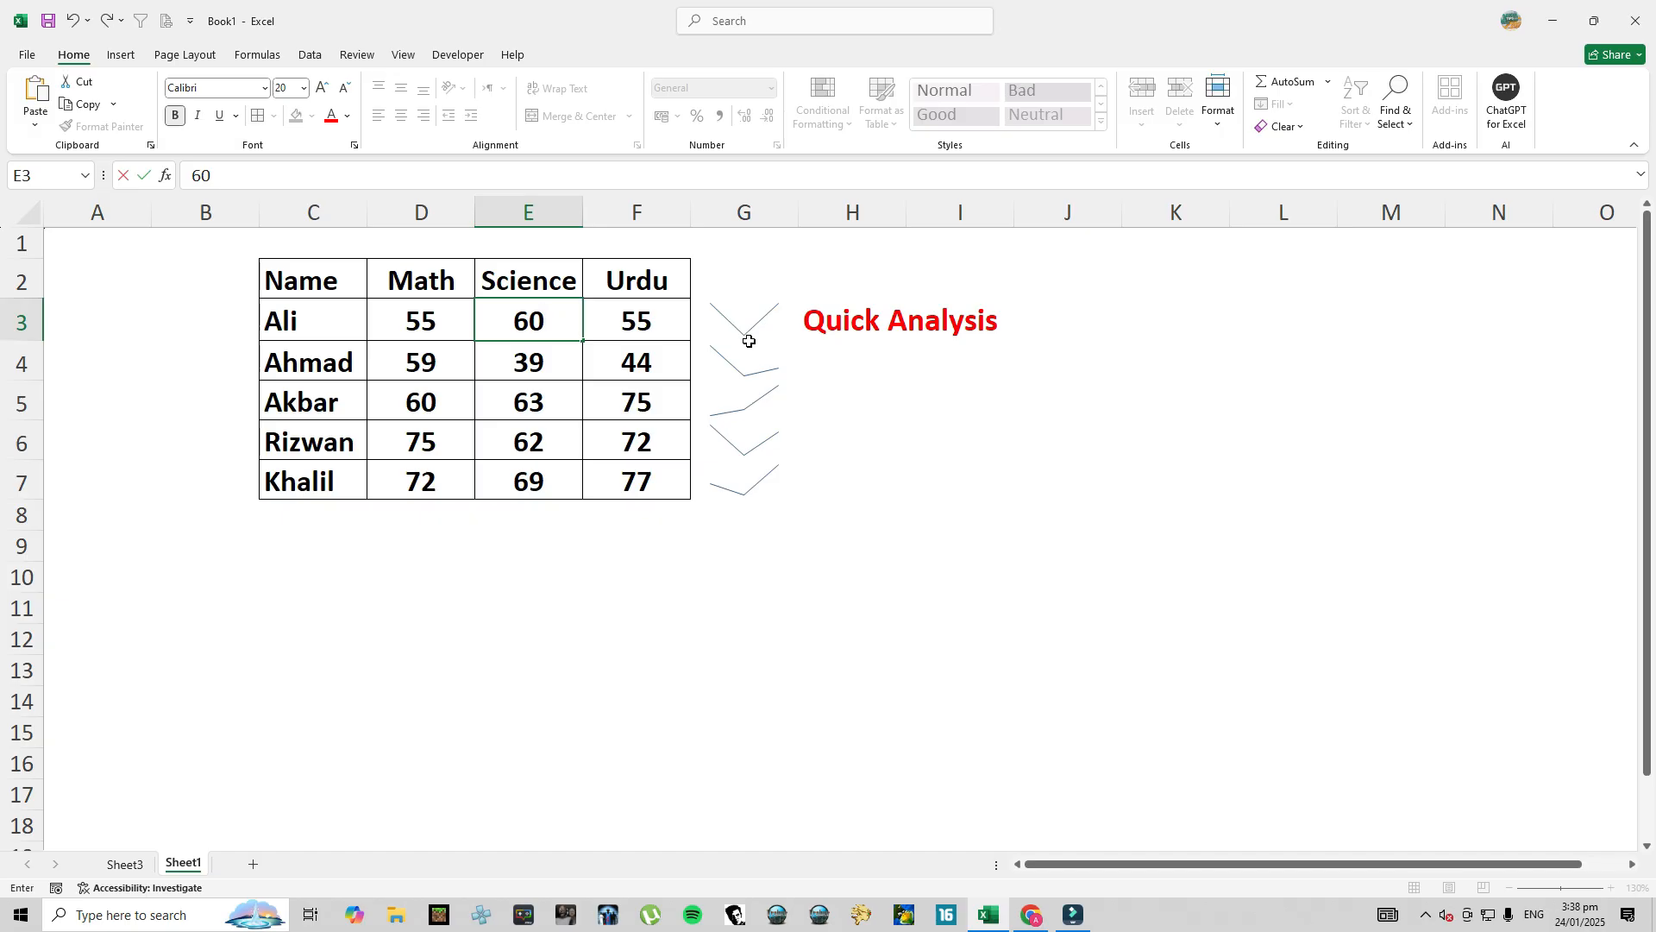
pyautogui.press('Return')
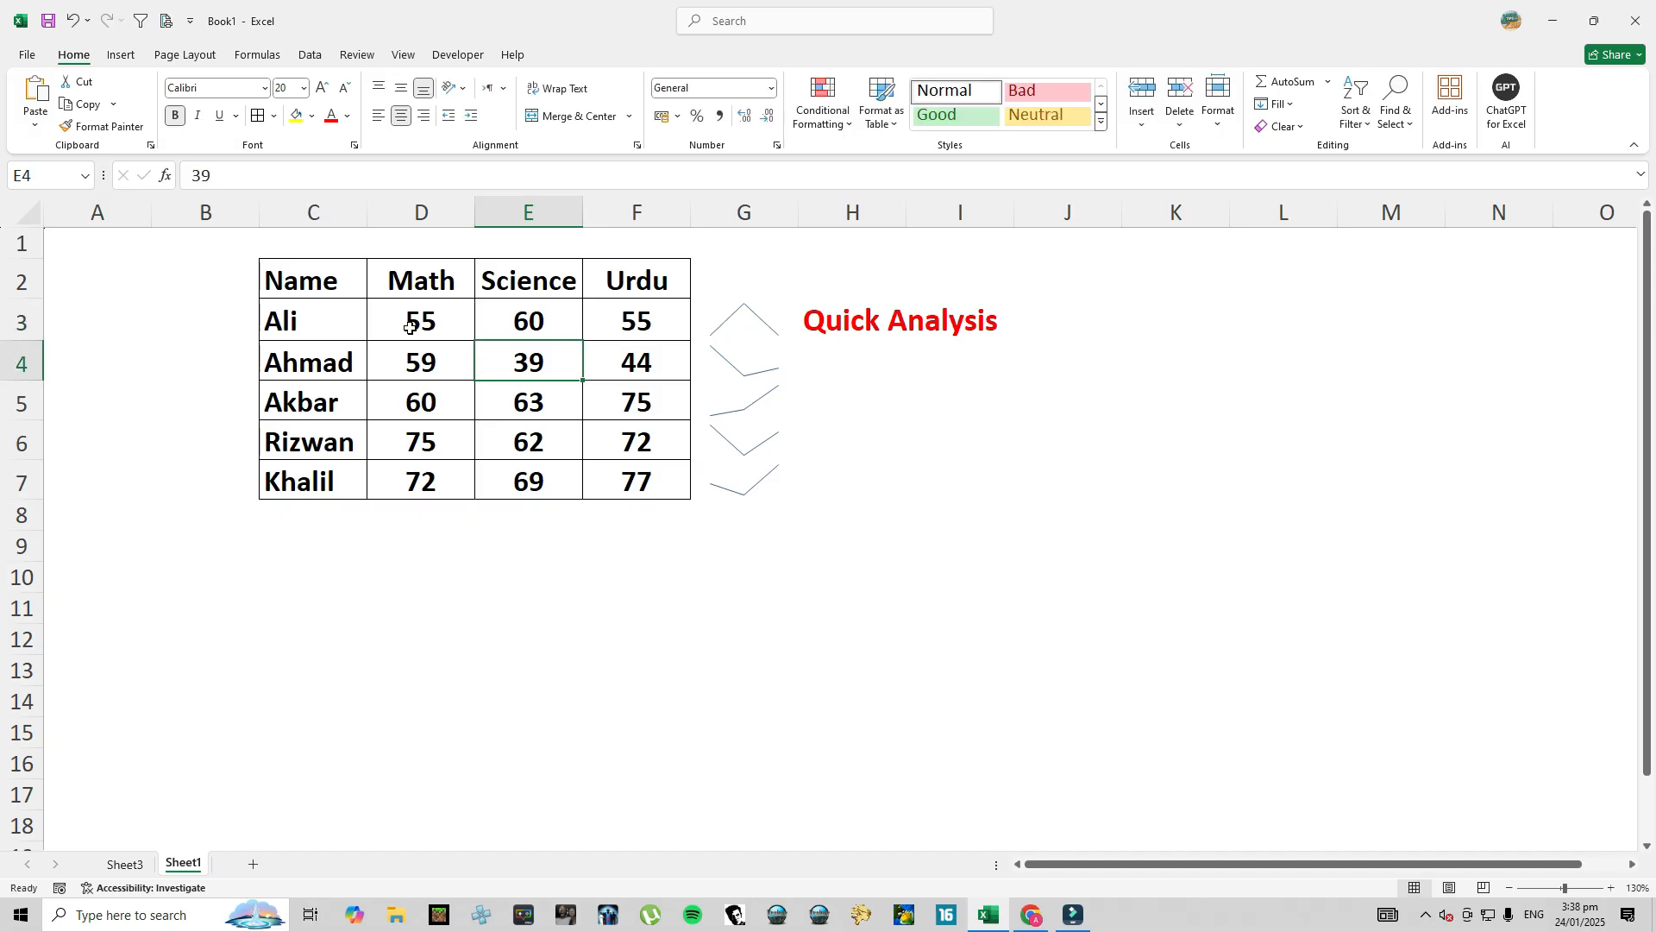
# Set the first student's Math mark in D3 and Urdu mark in F3 to 60.
pyautogui.click(446, 320)
pyautogui.write('60')
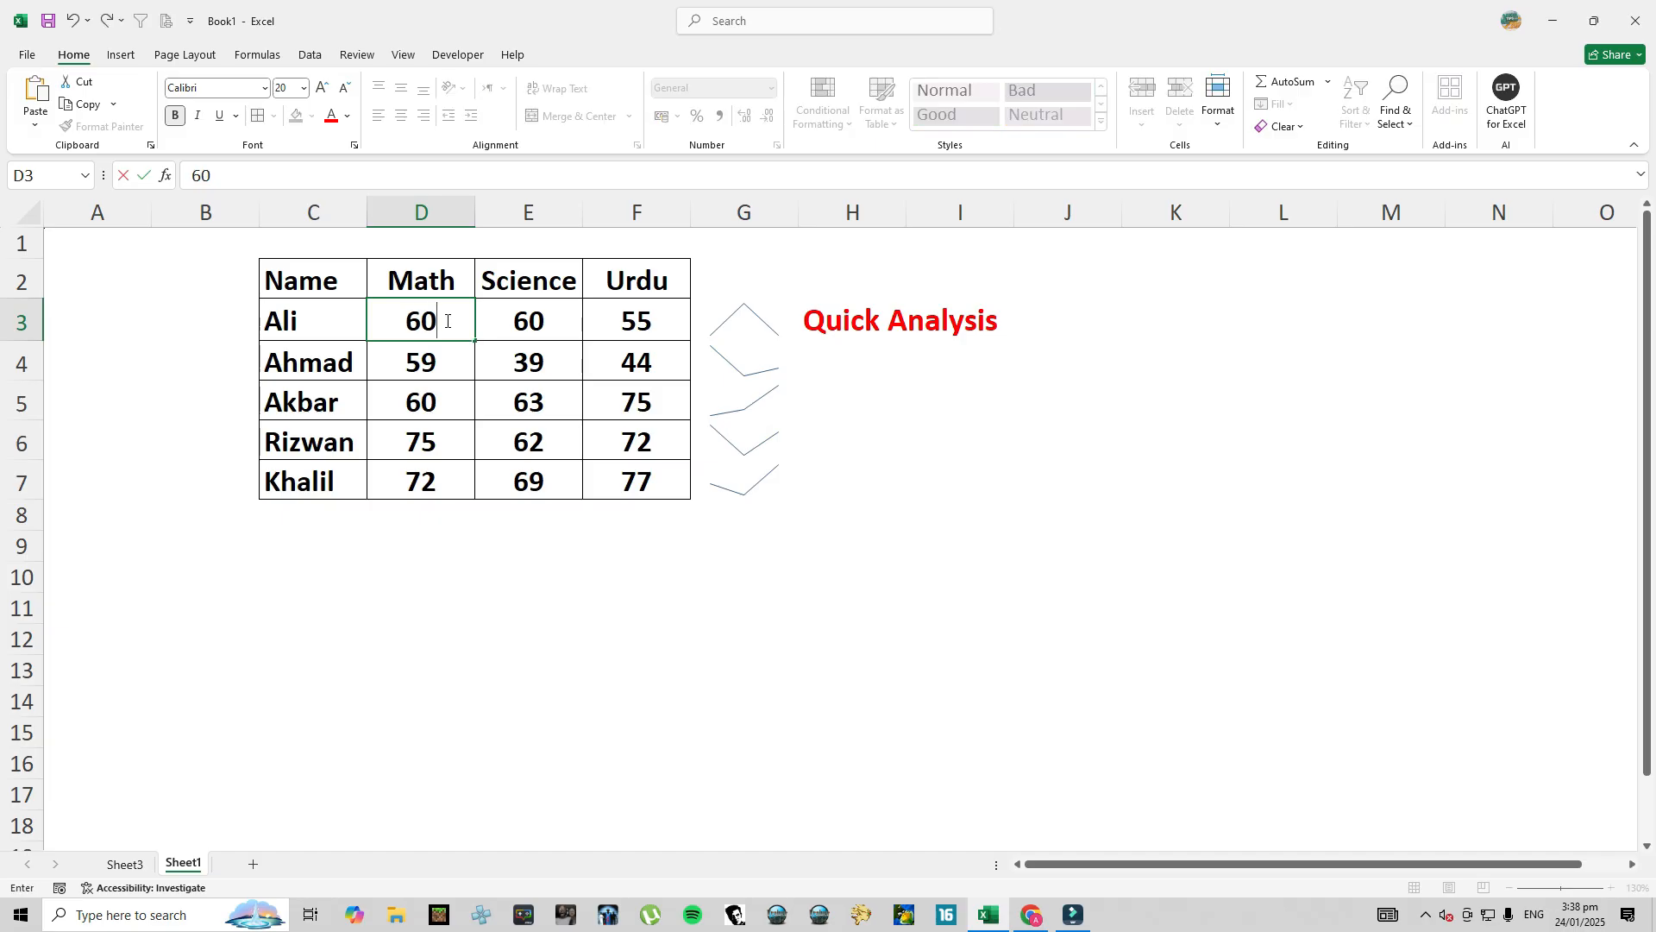
pyautogui.press('Tab')
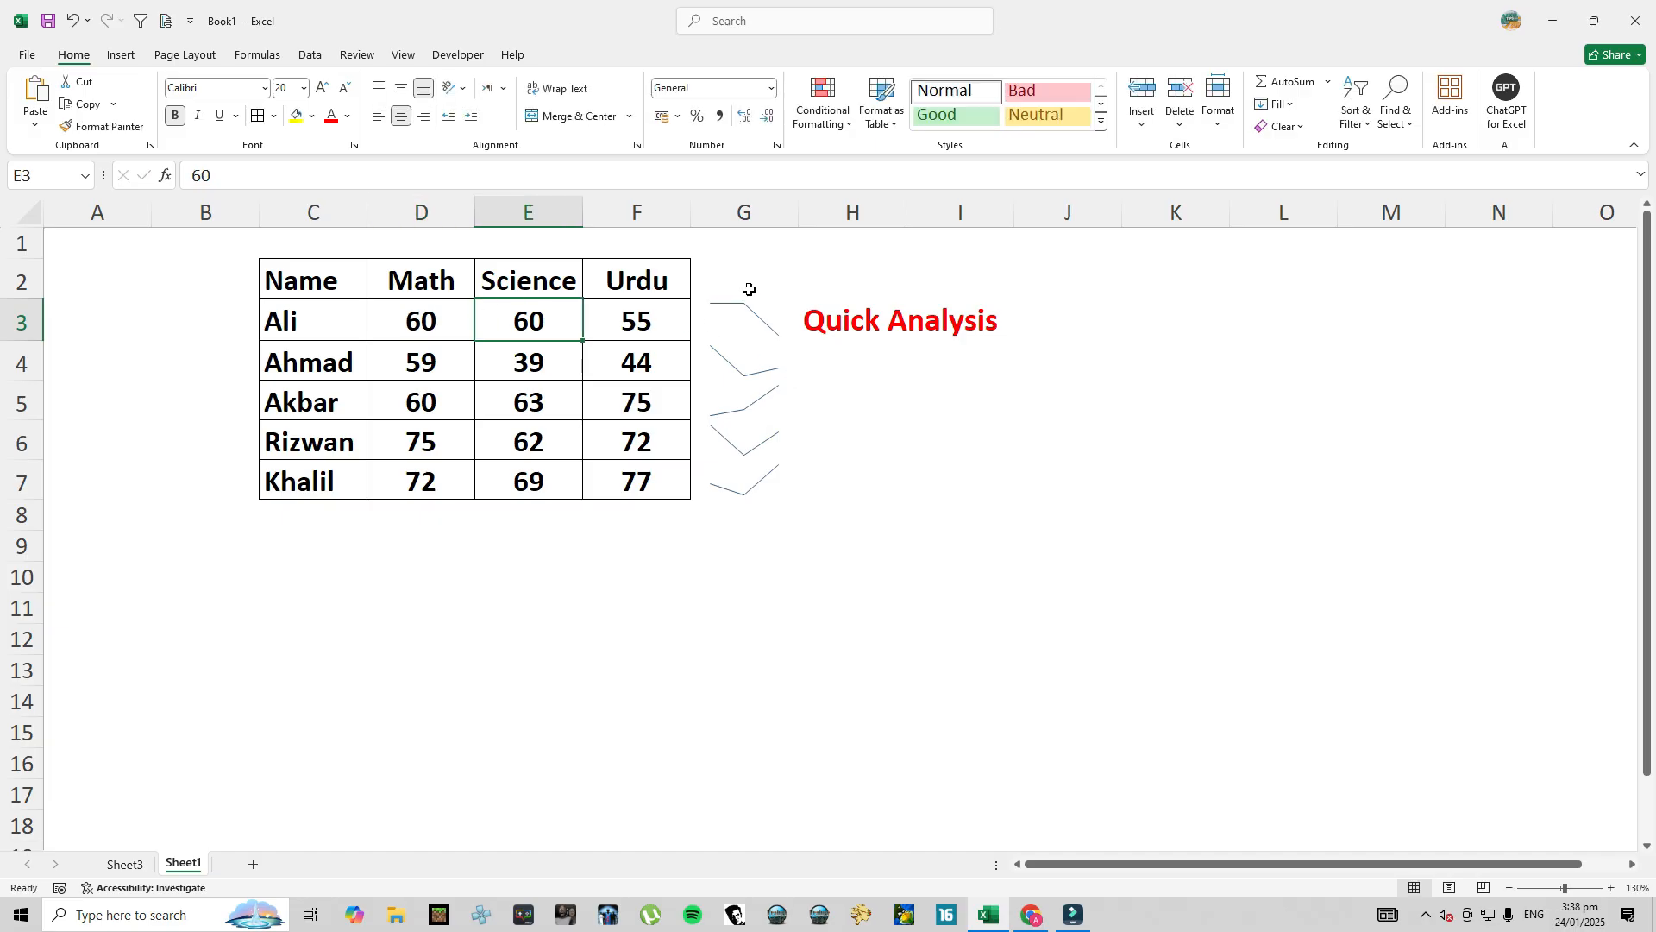
pyautogui.click(632, 320)
pyautogui.write('60')
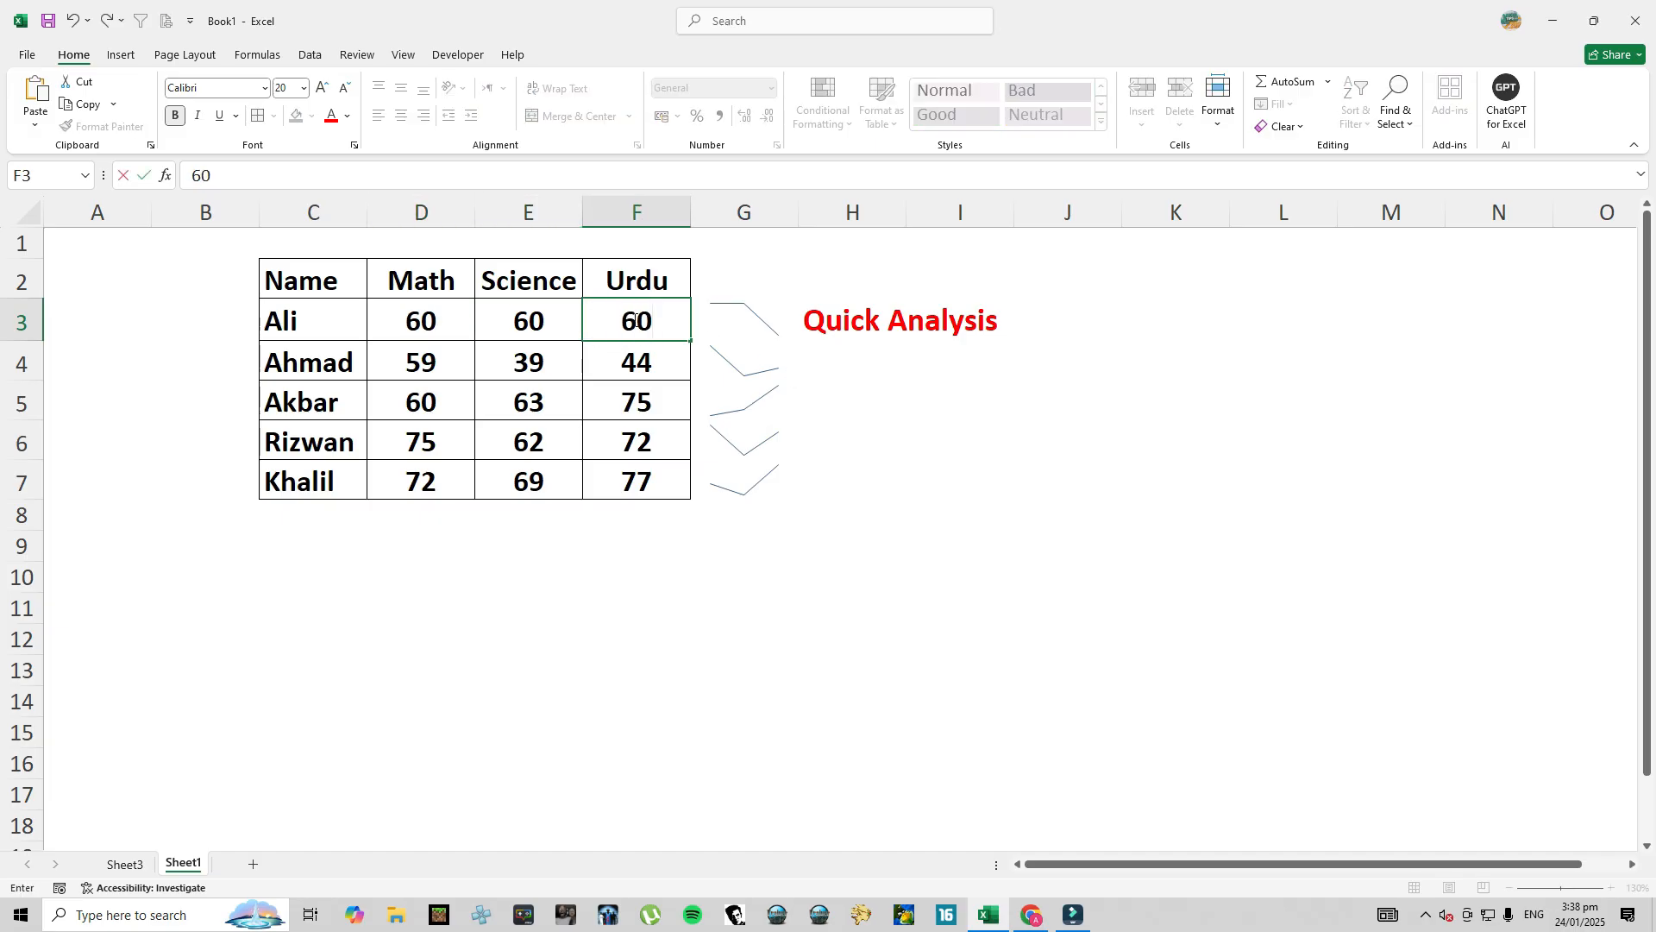
pyautogui.press('Return')
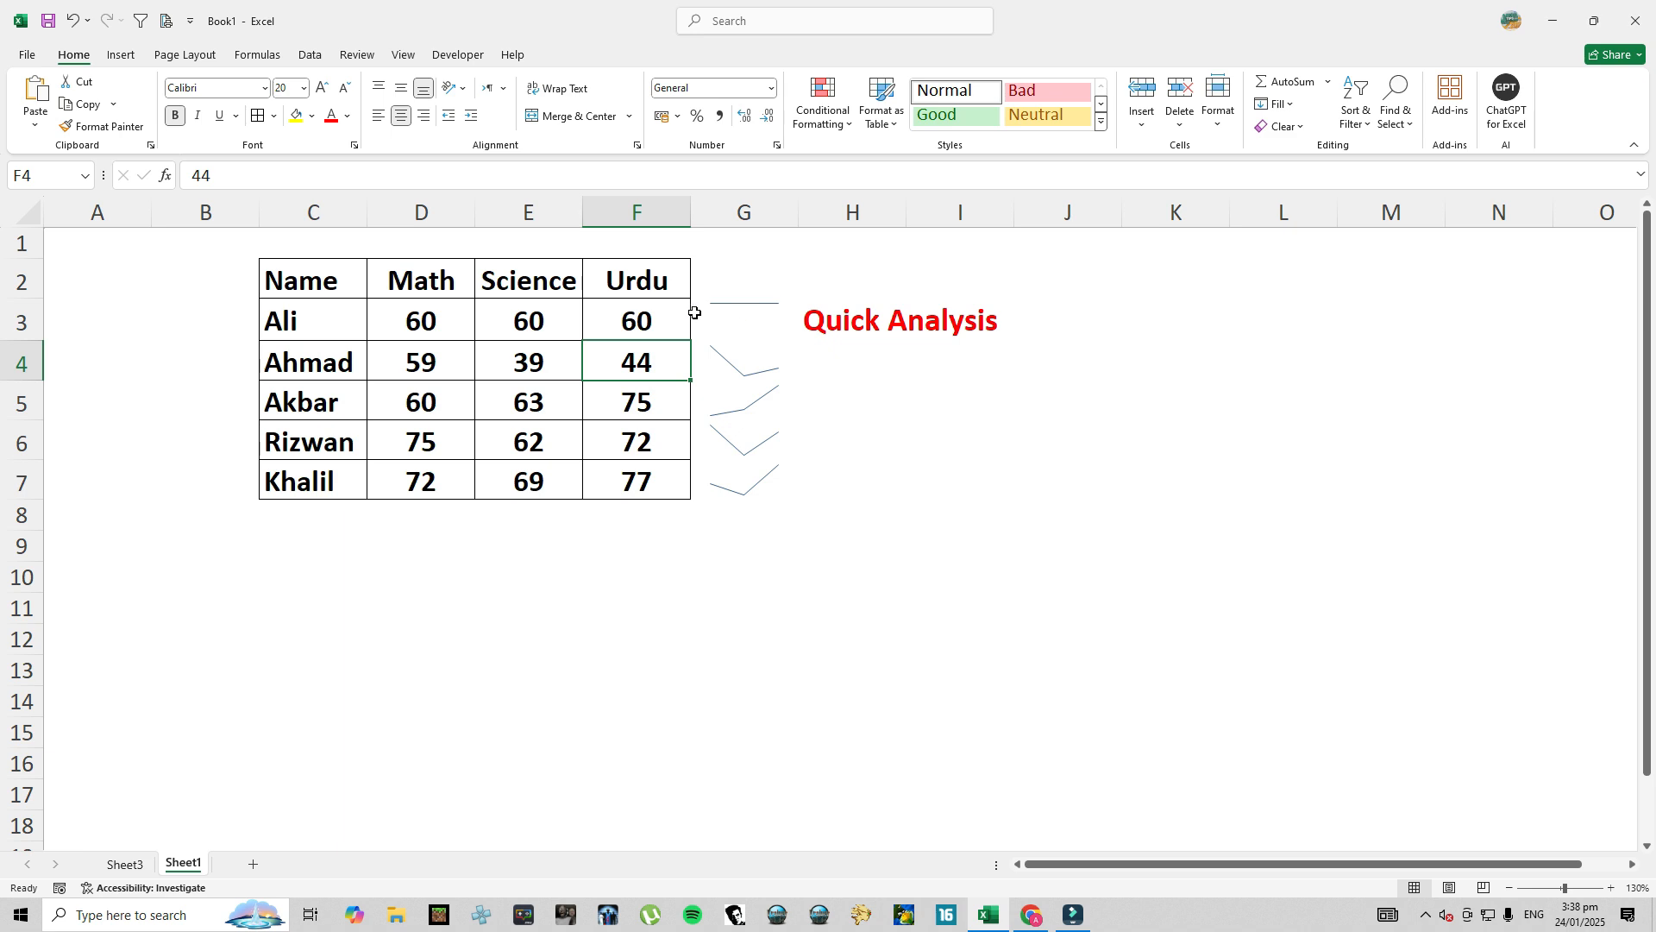
# Set the first student's Science mark in E3 to 40.
pyautogui.click(560, 324)
pyautogui.write('40')
pyautogui.press('Return')
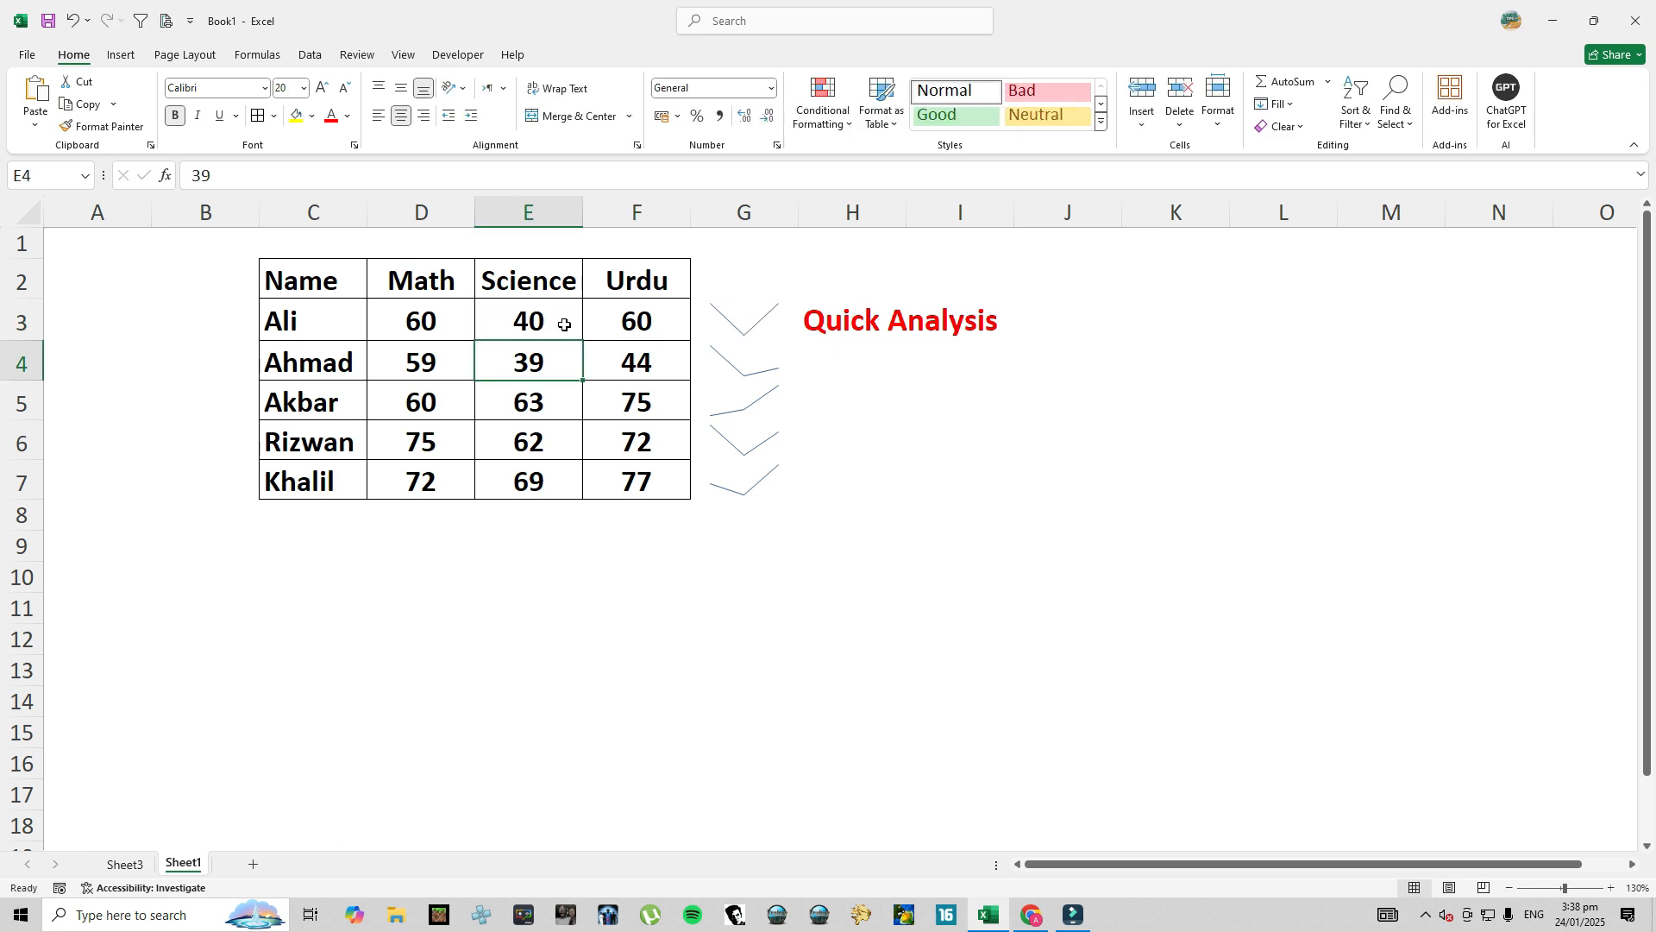